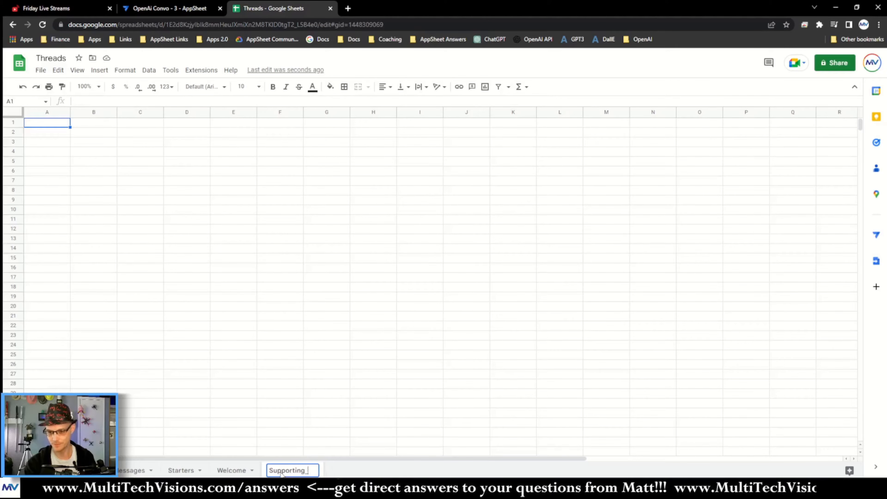
Step: Finish naming the new sheet tab Supporting_Info
key("Return")
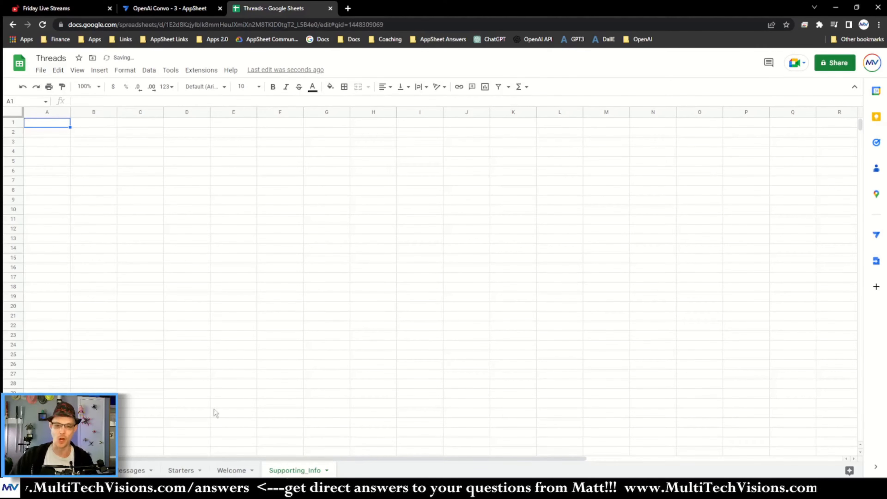
left_click(233, 278)
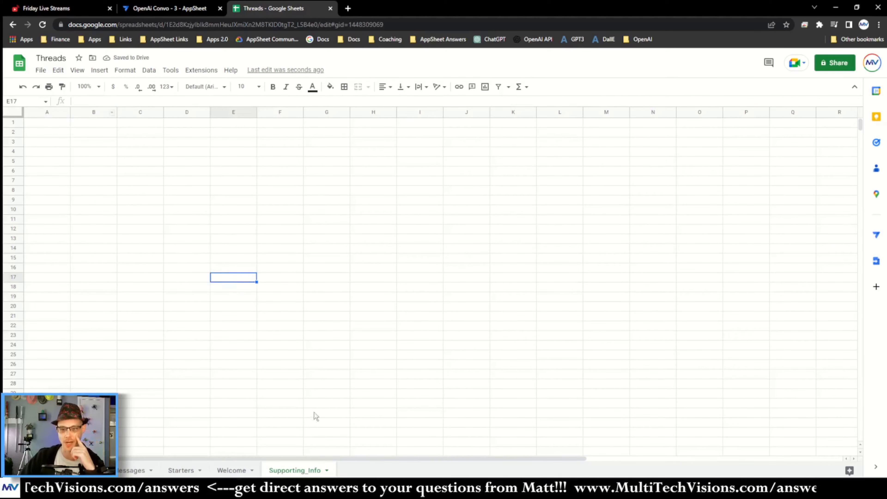
Step: Copy the Starters sheet's header row into row 1 of the Supporting_Info sheet
left_click(181, 470)
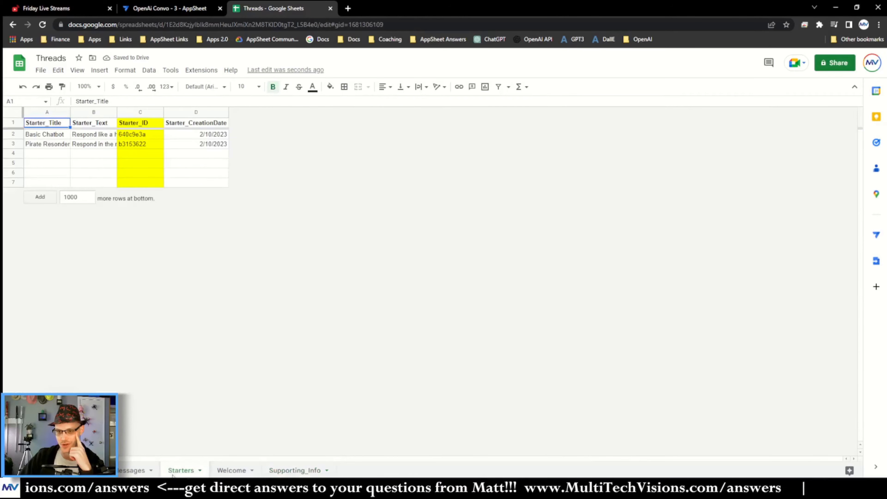
left_click(13, 122)
key("ctrl+c")
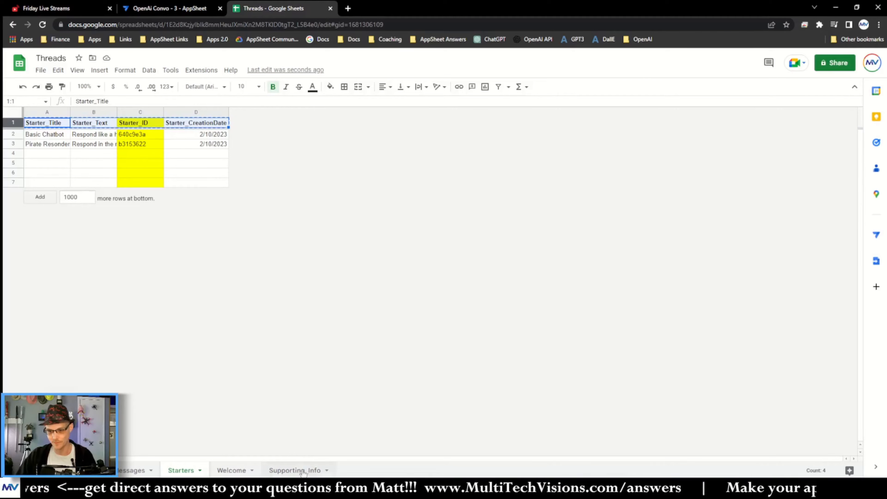
left_click(287, 470)
key("ctrl+v")
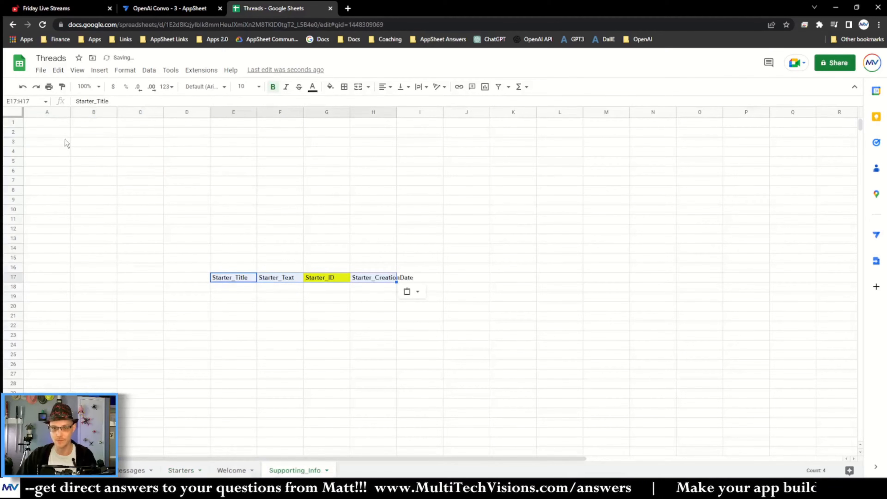
key("ctrl+z")
left_click(57, 122)
key("ctrl+v")
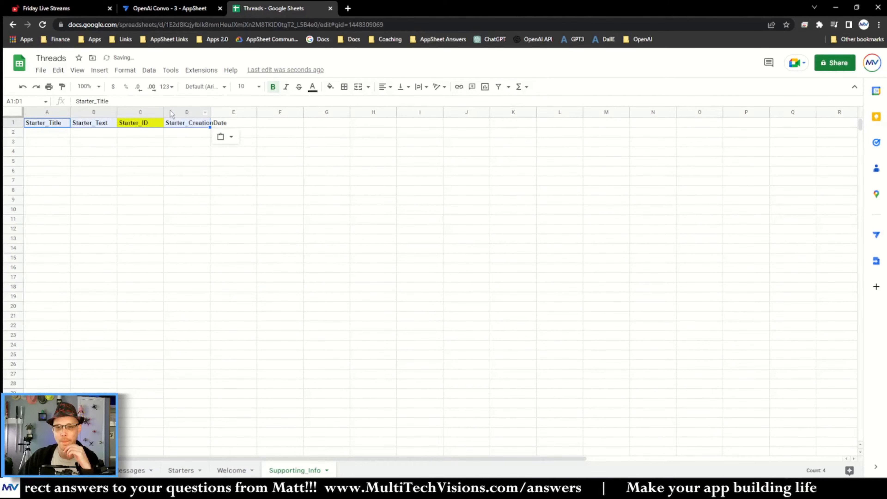
Step: Select columns A to D and auto-fit their widths
left_click_drag(170, 112, 53, 112)
double_click(70, 111)
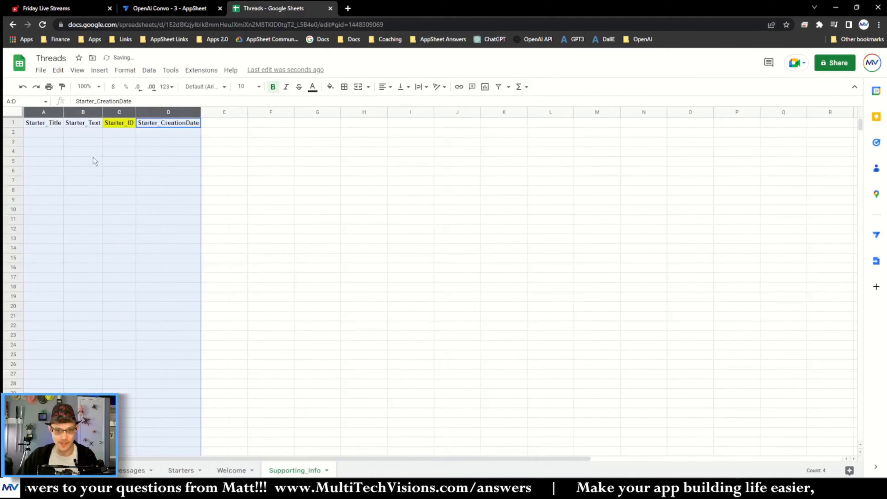
Step: Replace every Starter with SupInfo in columns A to D, then auto-fit the column widths
key("ctrl+f")
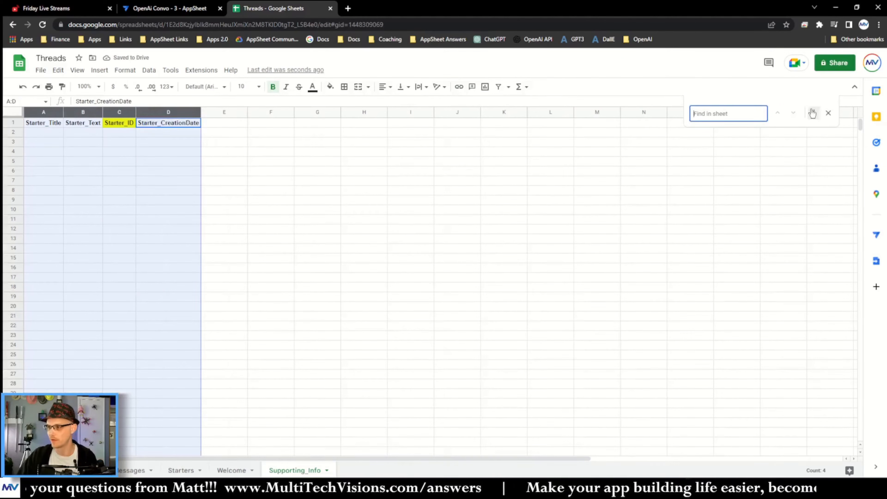
left_click(814, 113)
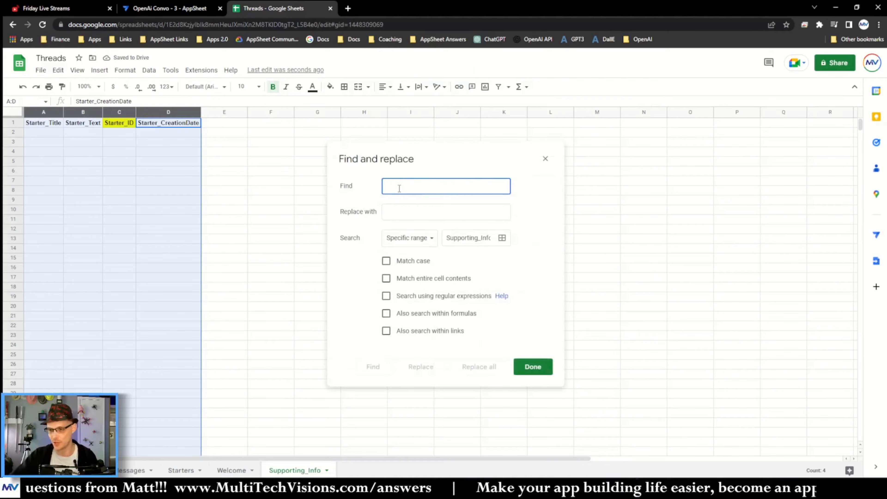
type("Starter")
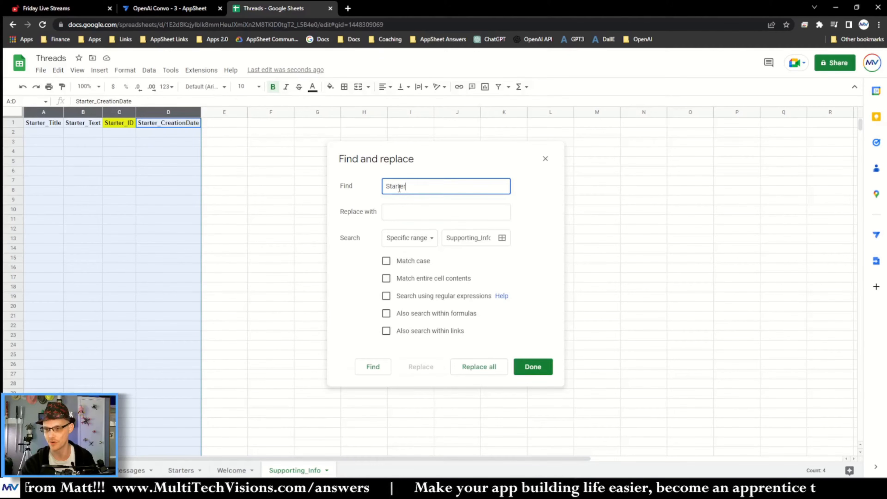
key("Tab")
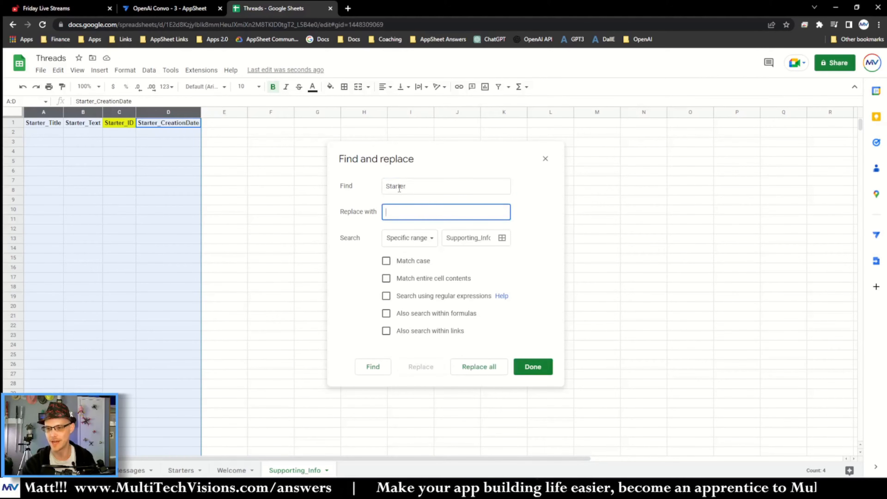
type("SupInfo")
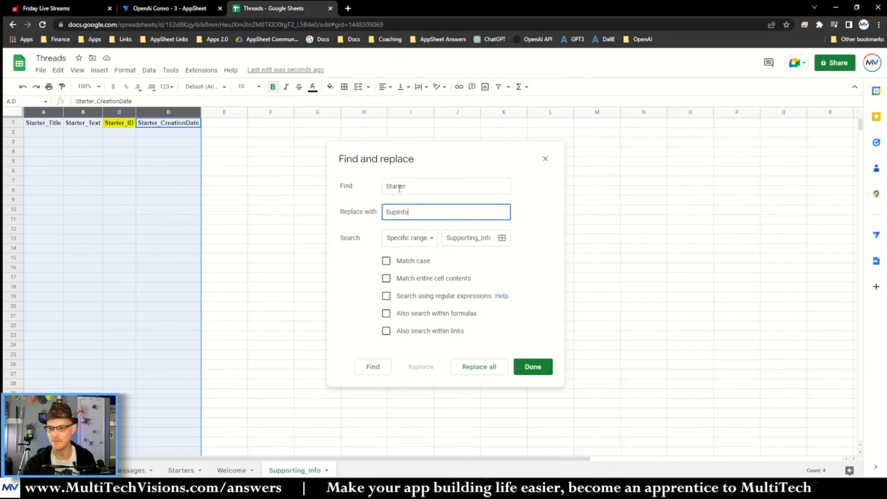
left_click(485, 360)
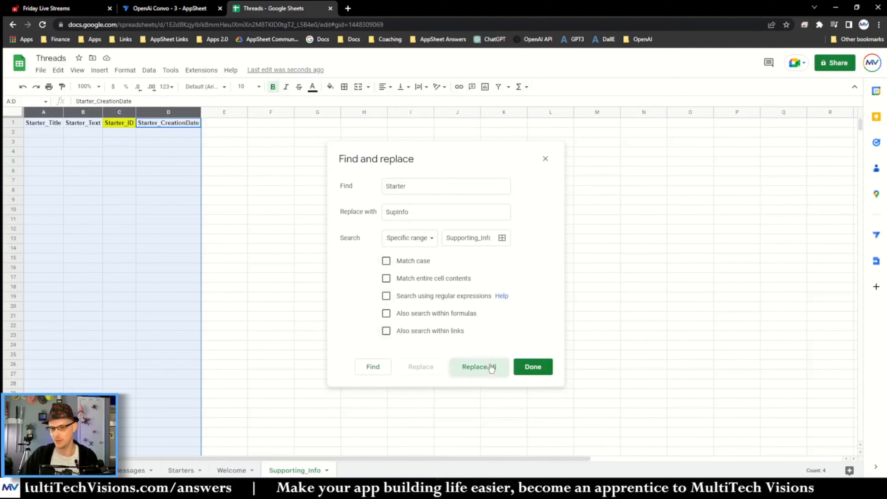
left_click(533, 367)
double_click(201, 112)
left_click(183, 154)
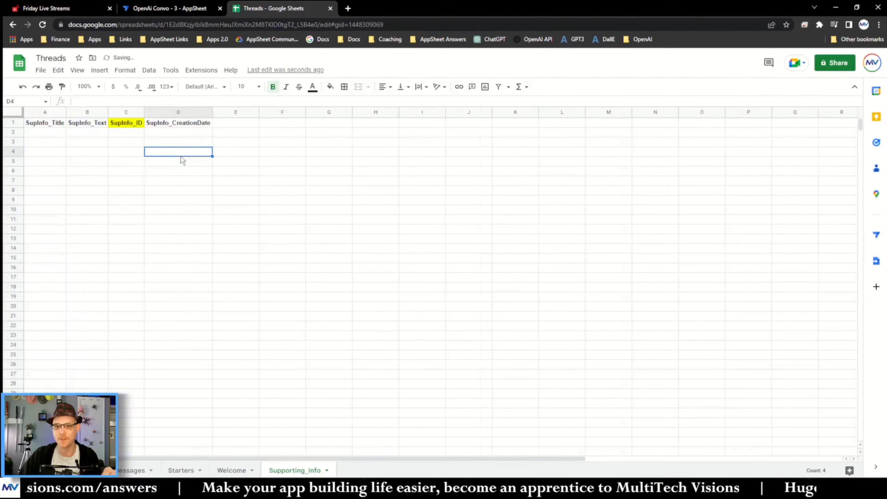
Step: Fill the entire SupInfo_ID column with yellow
left_click(125, 114)
left_click(330, 87)
left_click(365, 128)
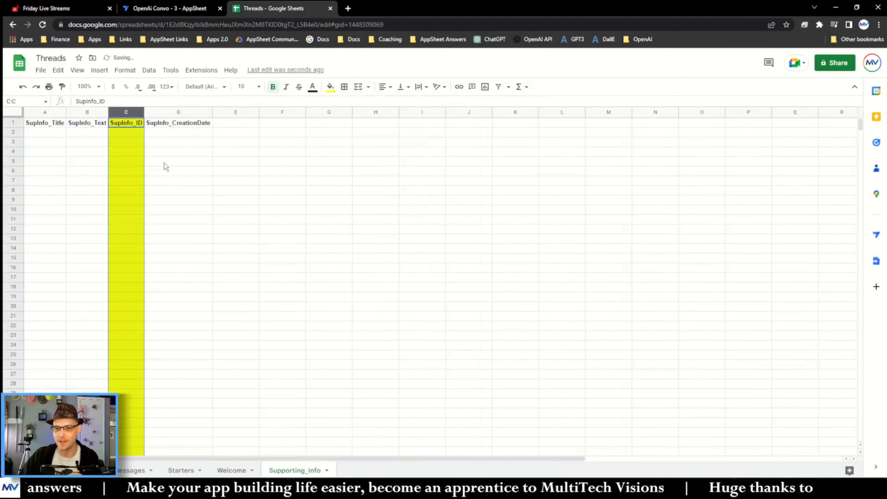
left_click(165, 163)
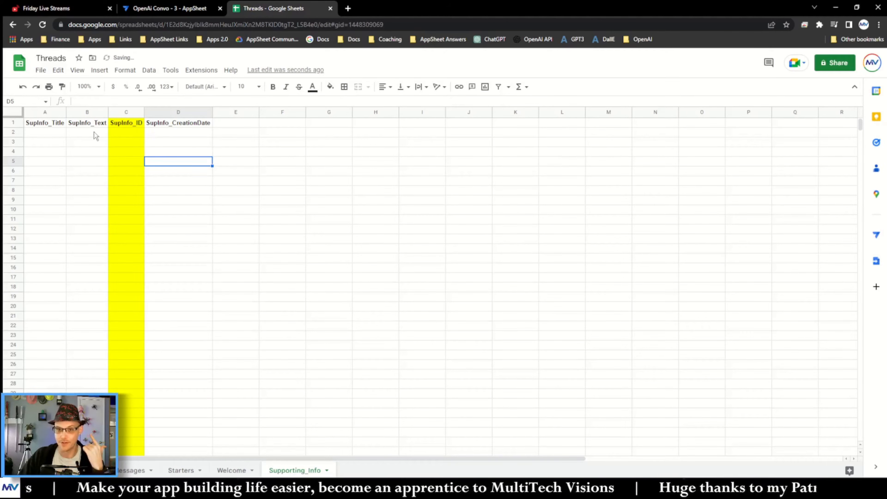
Step: Insert a new column to the right of the SupInfo_Text column
left_click(50, 125)
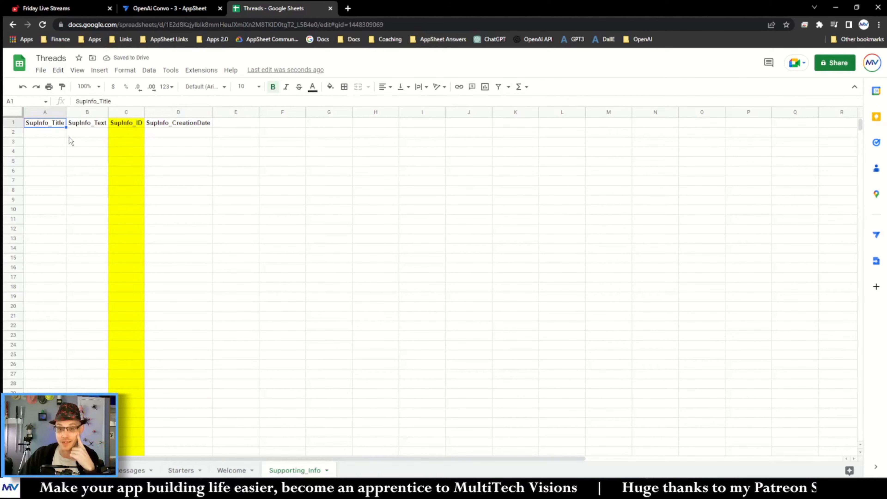
left_click(91, 125)
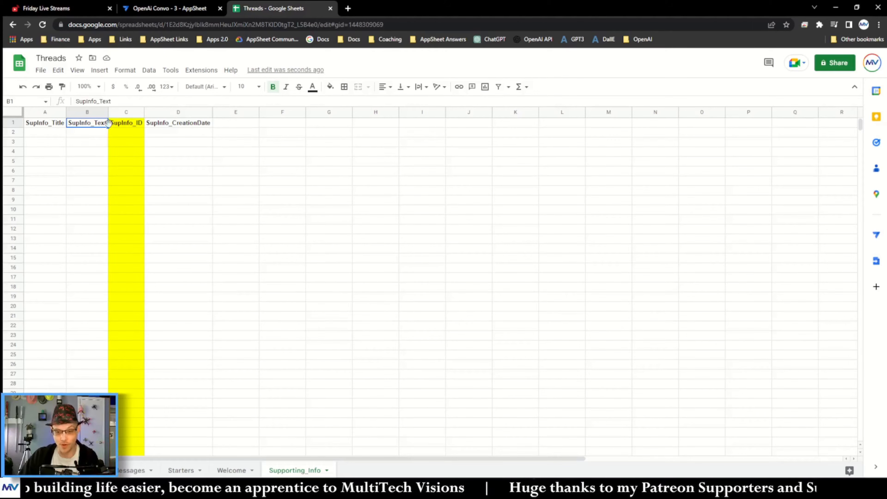
right_click(95, 127)
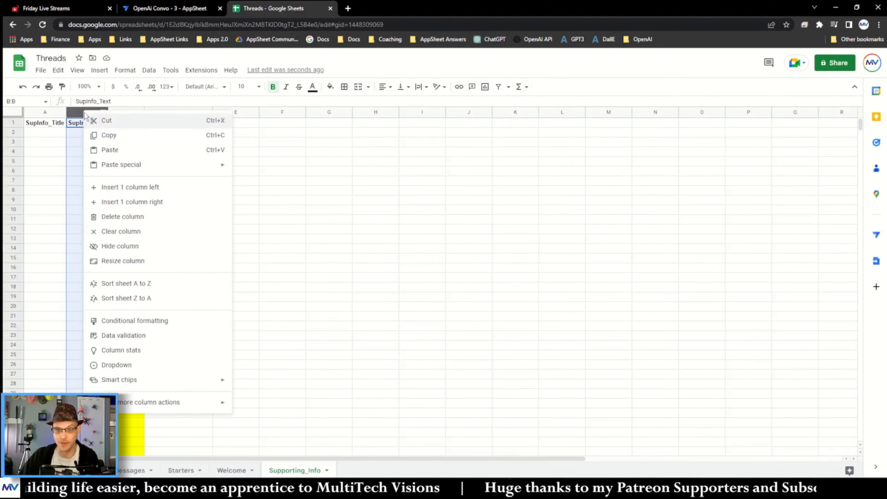
left_click(125, 204)
Step: Set the new column C header to SupInfo_Tokens
left_click(100, 124)
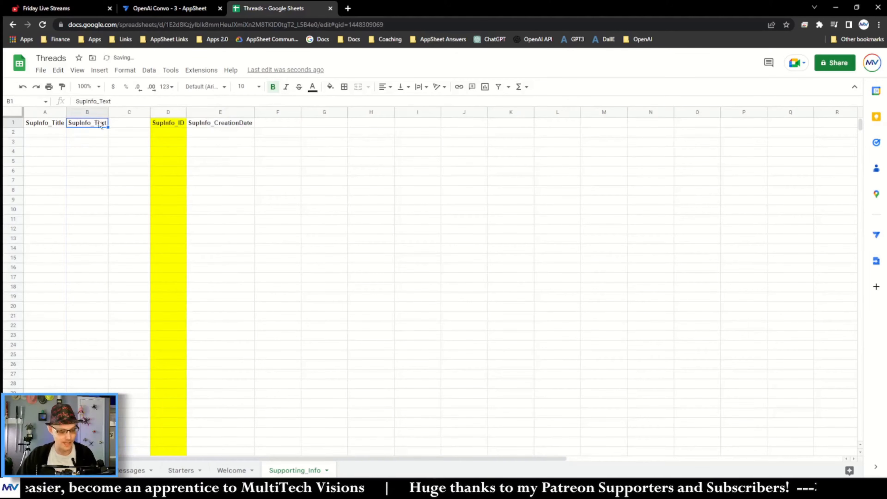
left_click(128, 123)
type("SupInfo_Text")
key("Return")
key("BackSpace")
key("BackSpace")
key("BackSpace")
key("BackSpace")
type("Tokens")
key("Return")
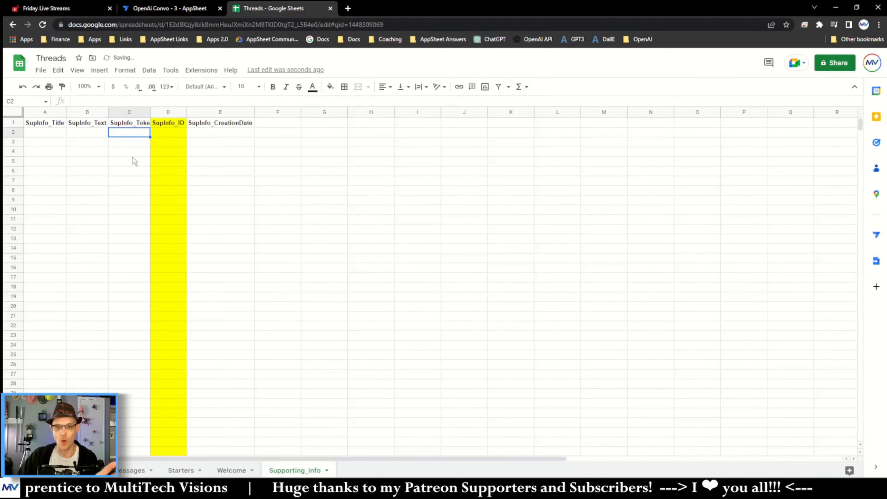
Step: Widen column C to fit the SupInfo_Tokens header
double_click(150, 112)
left_click(92, 123)
left_click(100, 134)
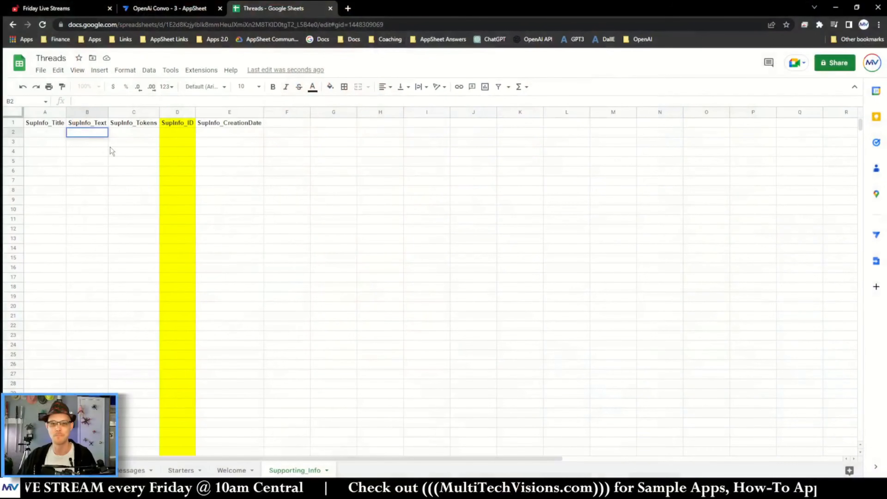
left_click_drag(88, 142, 133, 142)
left_click(132, 161)
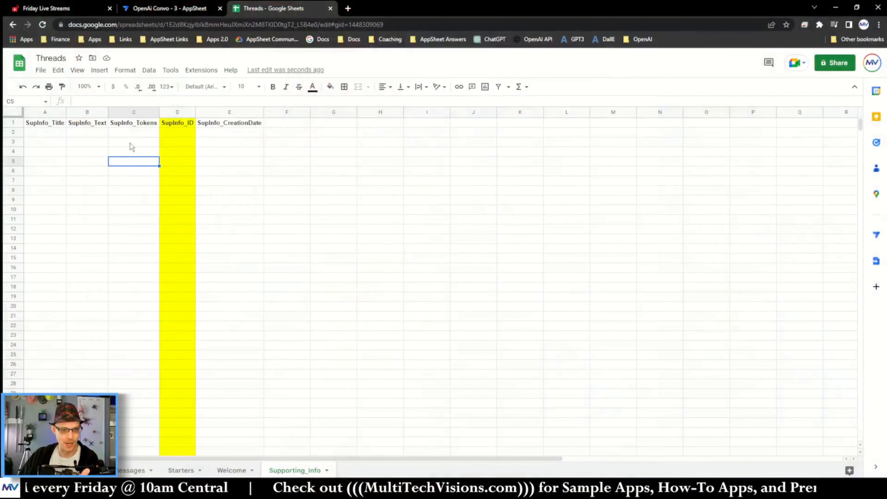
Step: Insert another blank column directly after SupInfo_Text
left_click(49, 133)
left_click(95, 135)
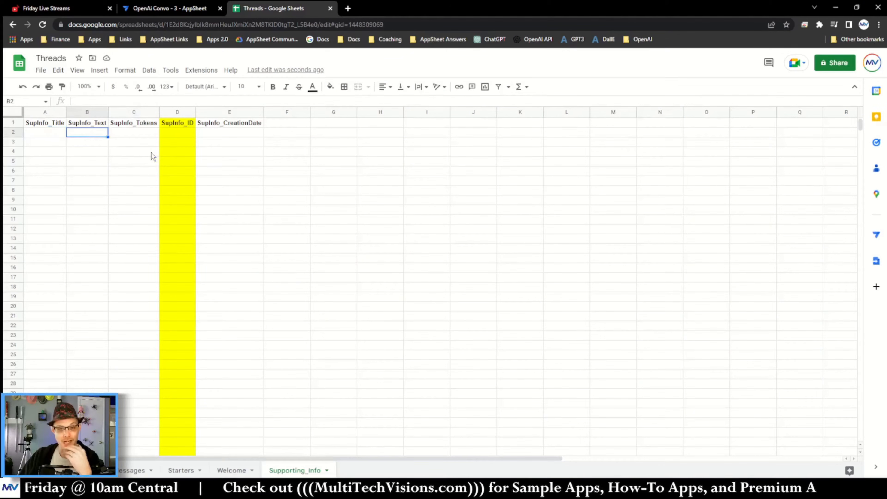
left_click(152, 135)
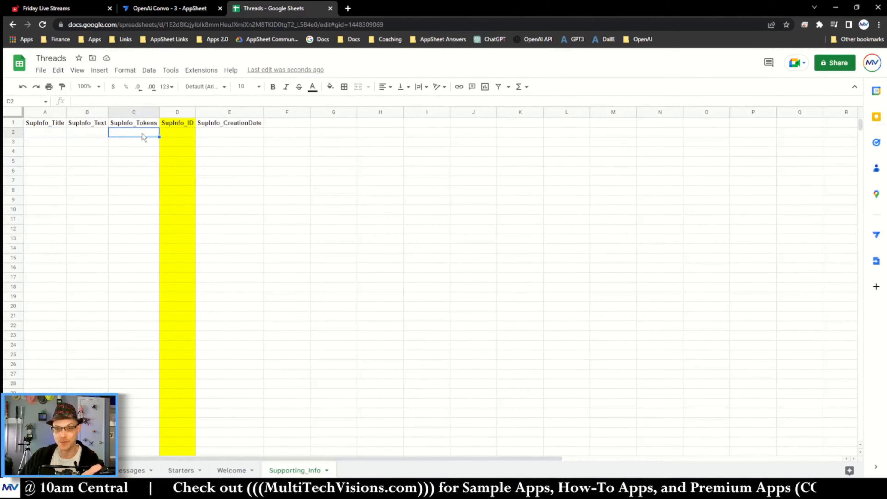
left_click(89, 112)
right_click(90, 113)
left_click(140, 202)
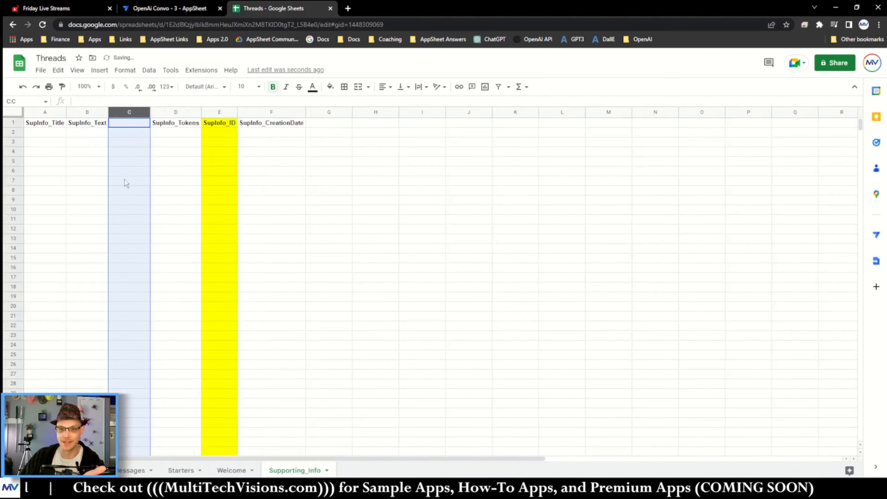
Step: Set the new column C header to SupInfo_Description and auto-fit its width
left_click(127, 125)
key("Left")
key("ctrl+c")
key("Right")
key("ctrl+v")
key("F2")
key("BackSpace")
key("BackSpace")
key("BackSpace")
key("BackSpace")
type("Descript")
key("Return")
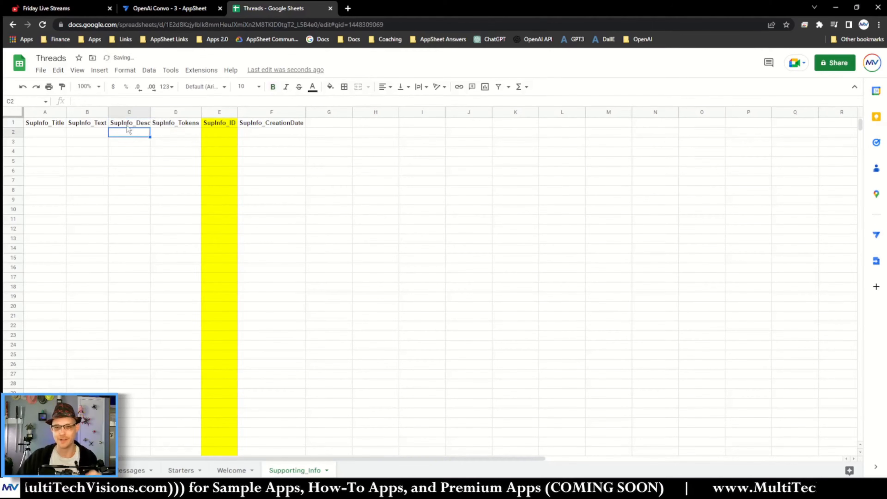
double_click(149, 111)
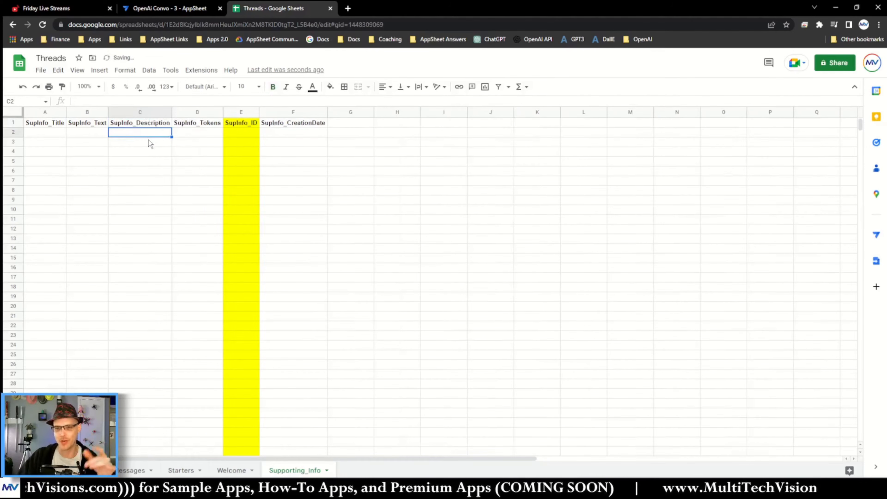
Step: Freeze the first row of the sheet
left_click(75, 69)
mouse_move(96, 101)
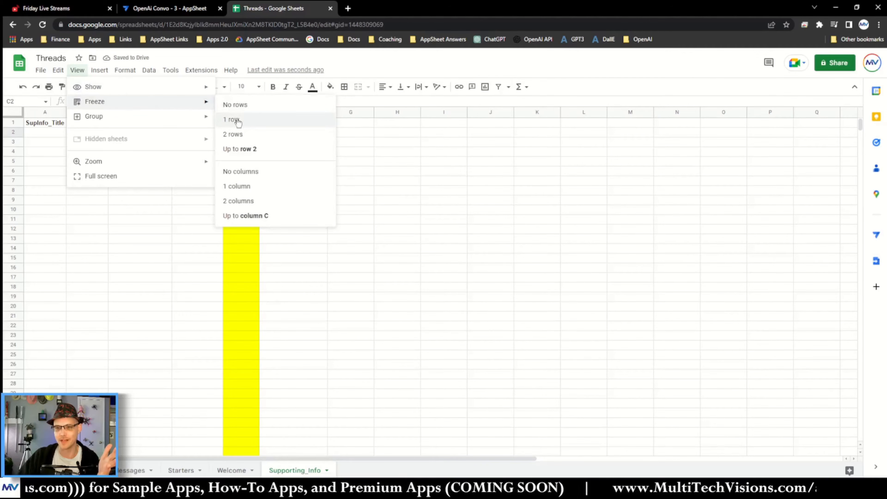
left_click(232, 118)
left_click(134, 181)
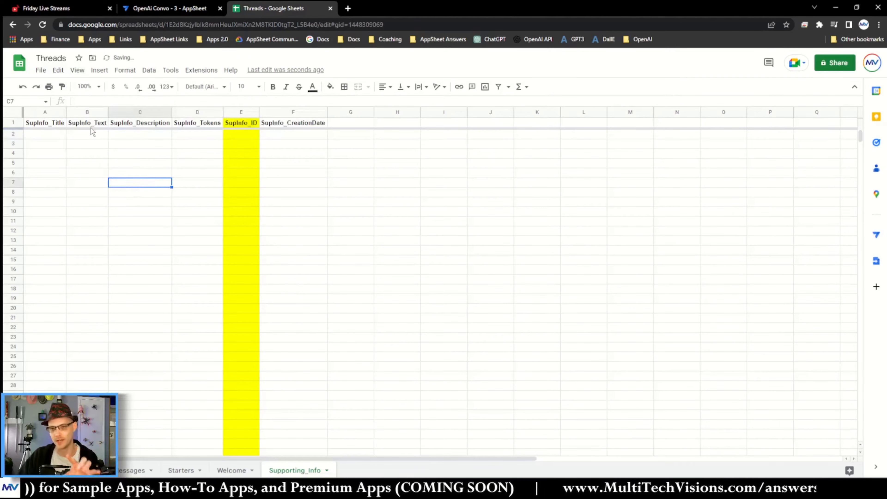
left_click(95, 136)
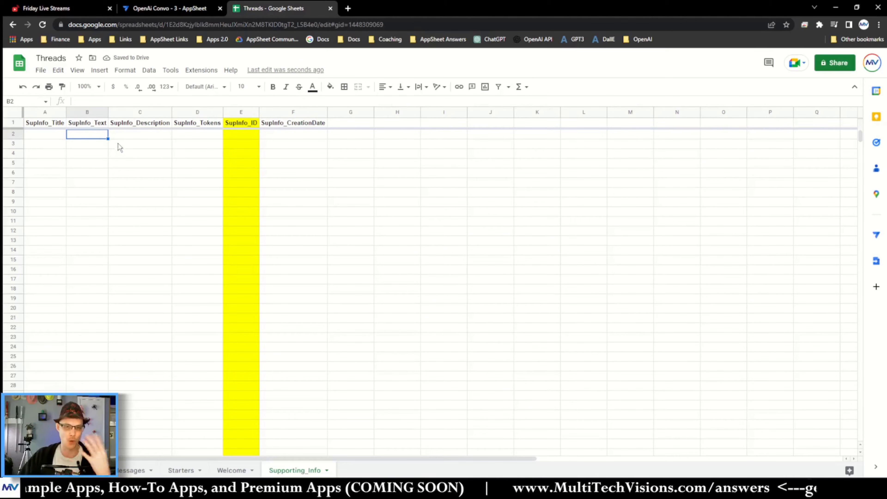
left_click(129, 138)
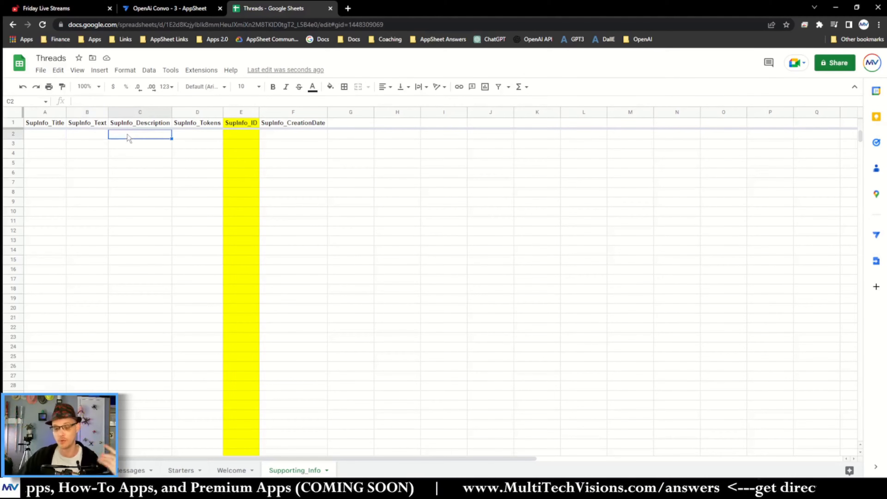
left_click(169, 154)
Step: Crop the sheet to the range A1:F9 using the Crop Sheet extension
left_click(305, 123)
left_click(35, 199, "shift")
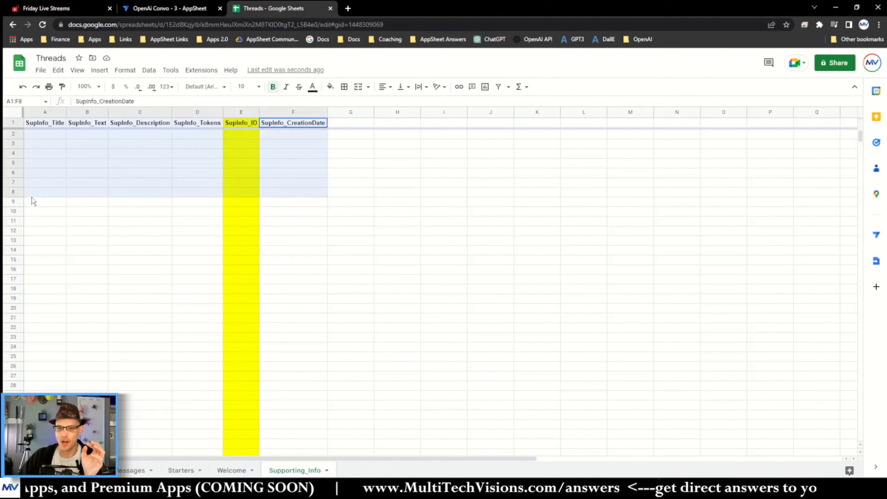
left_click(201, 70)
mouse_move(239, 174)
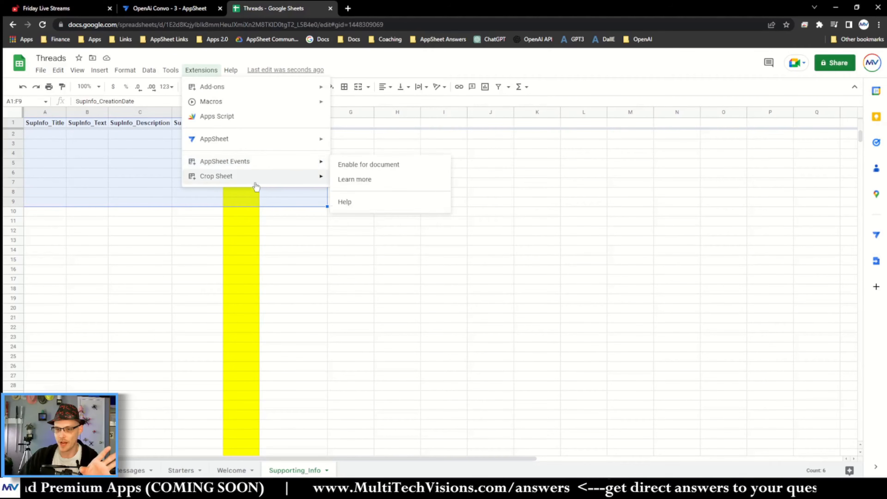
left_click(348, 200)
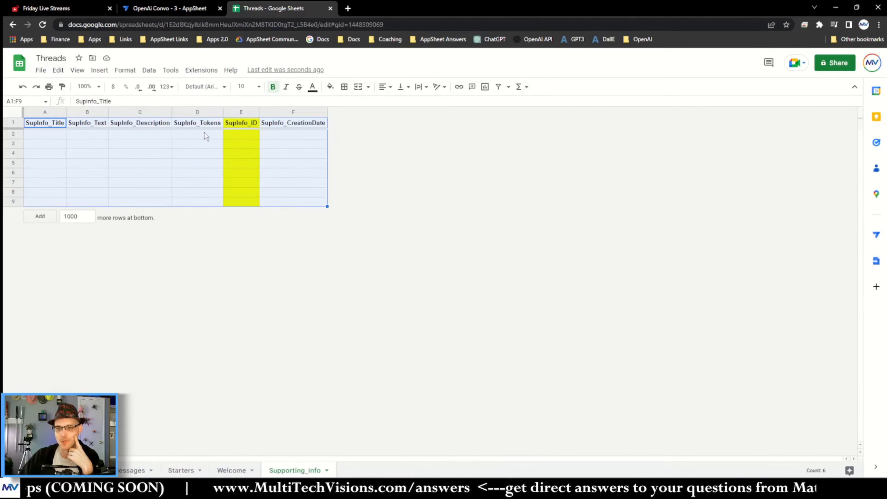
Step: Add the Supporting_Info sheet as a new table in the OpenAi Convo - 3 AppSheet app
left_click(299, 136)
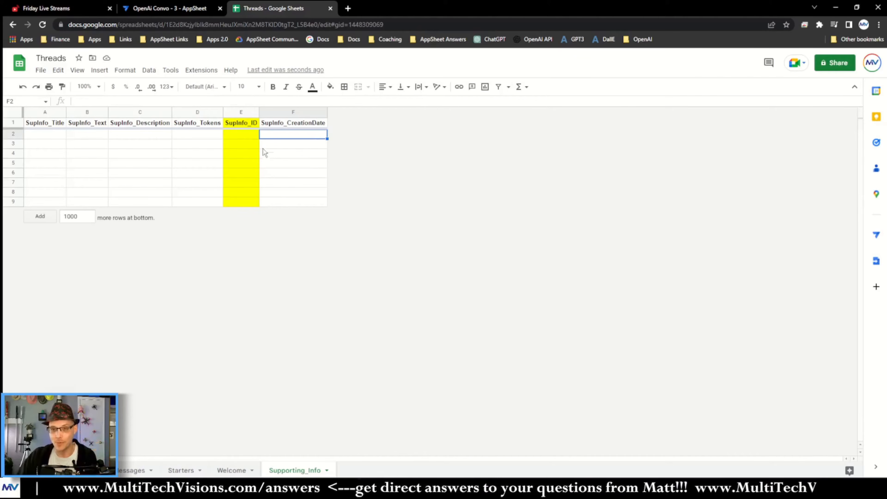
left_click(192, 9)
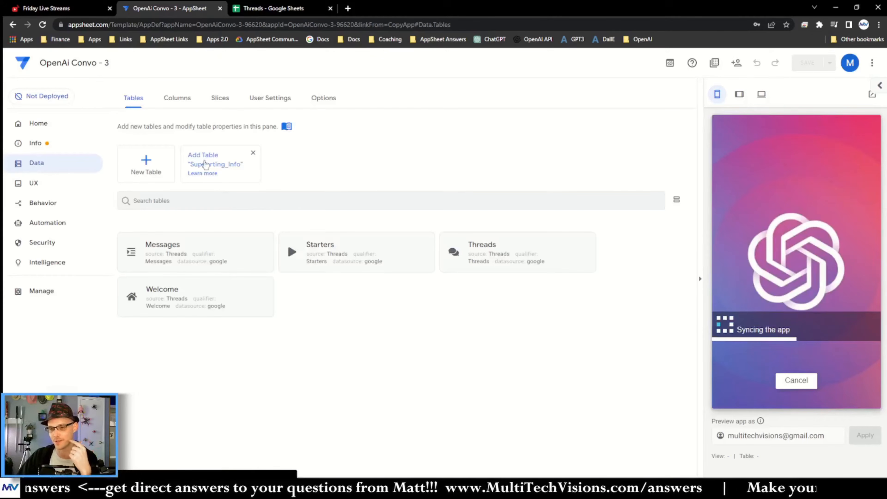
left_click(208, 162)
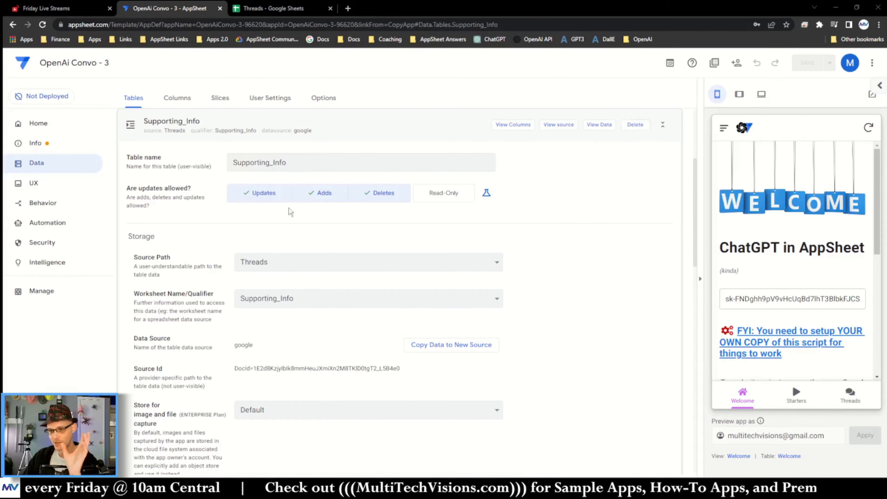
Step: Open the Supporting_Info table's columns and make SupInfo_Title the label column
left_click(177, 99)
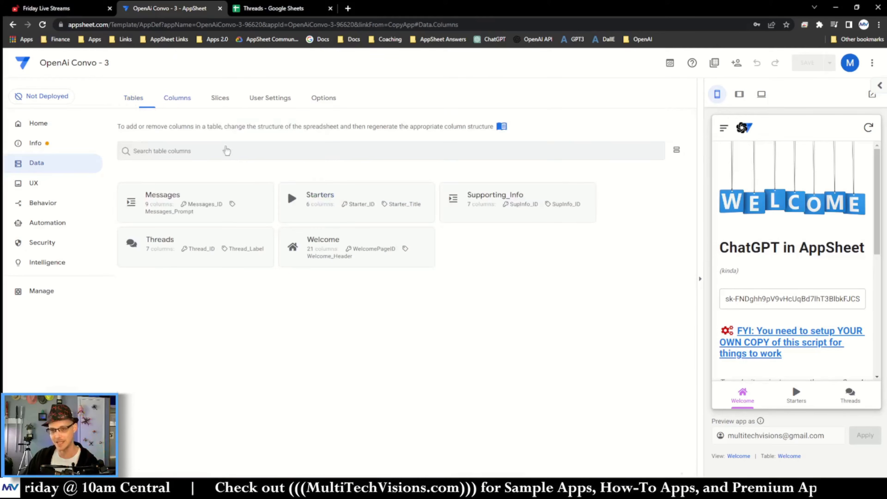
left_click(502, 207)
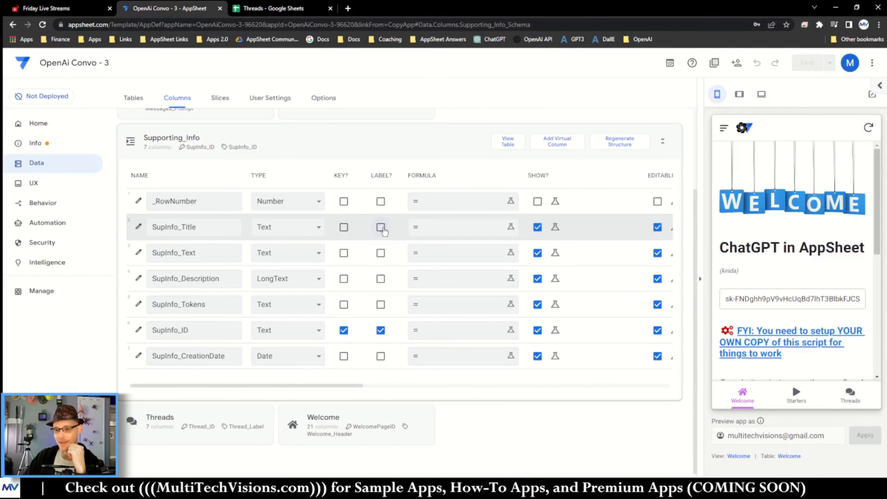
left_click(381, 228)
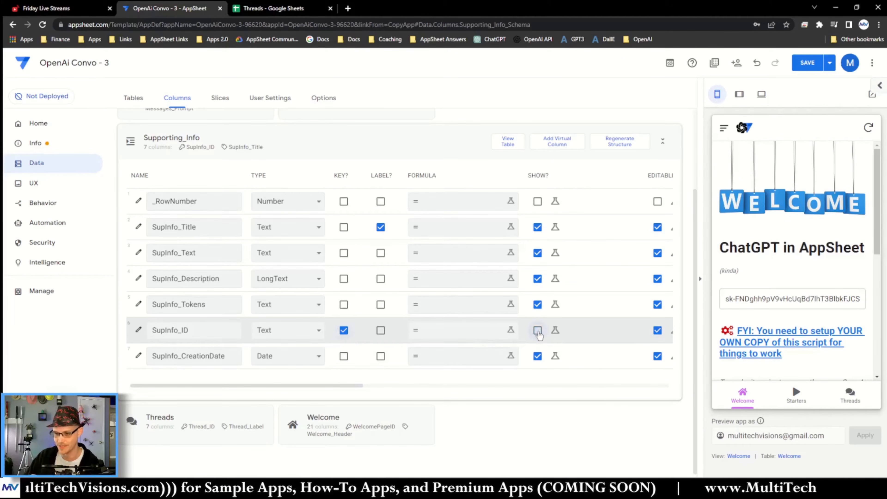
Step: Change SupInfo_CreationDate's type to DateTime and hide it from the app
left_click(275, 360)
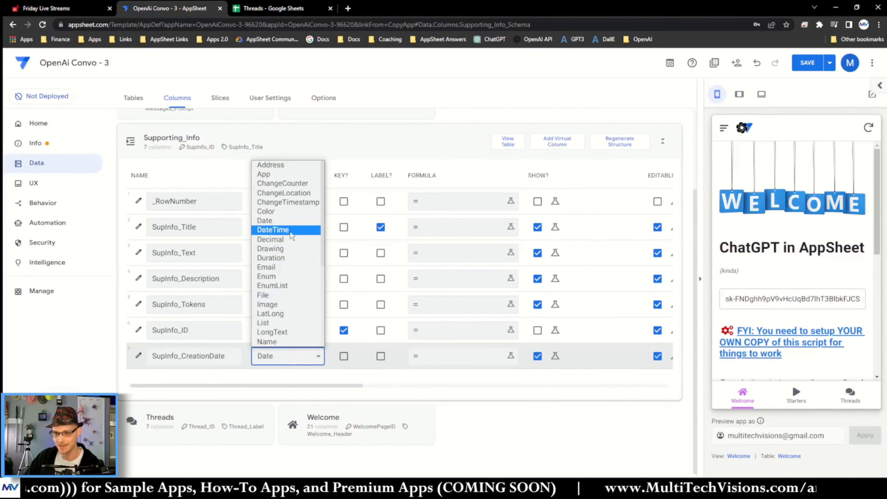
left_click(273, 229)
left_click(538, 356)
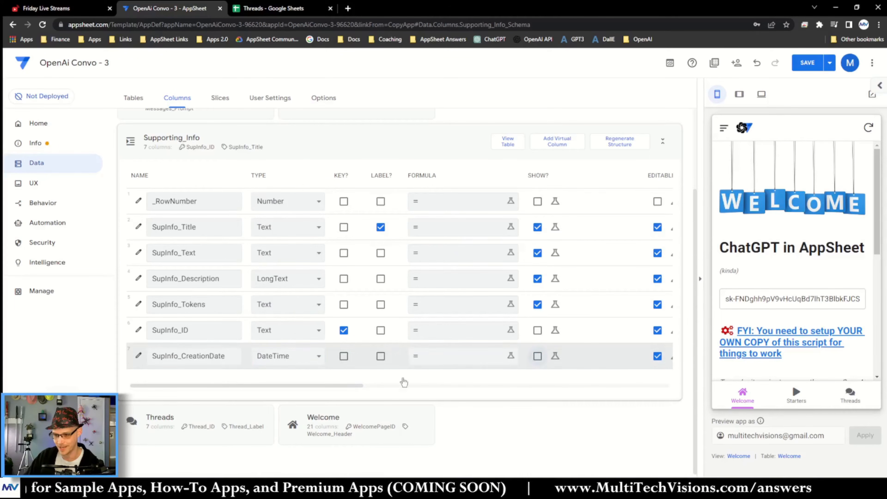
Step: Set SupInfo_CreationDate's initial value to now()
left_click_drag(333, 386, 581, 386)
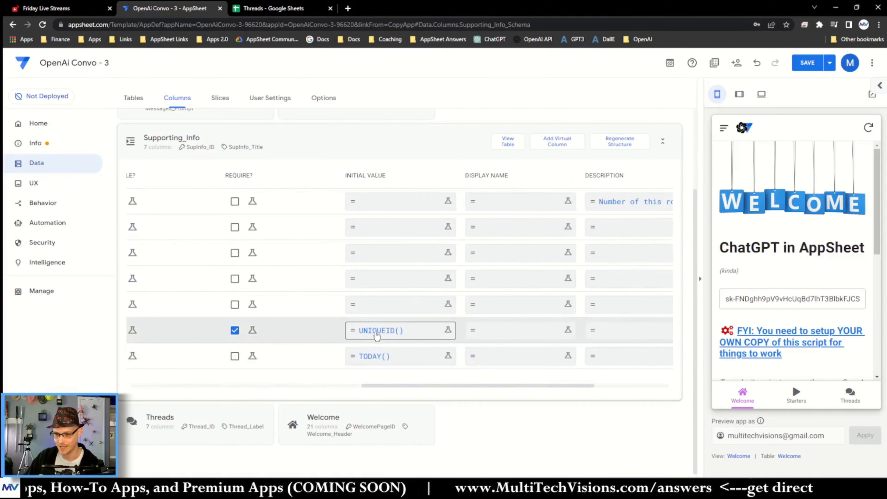
left_click(381, 362)
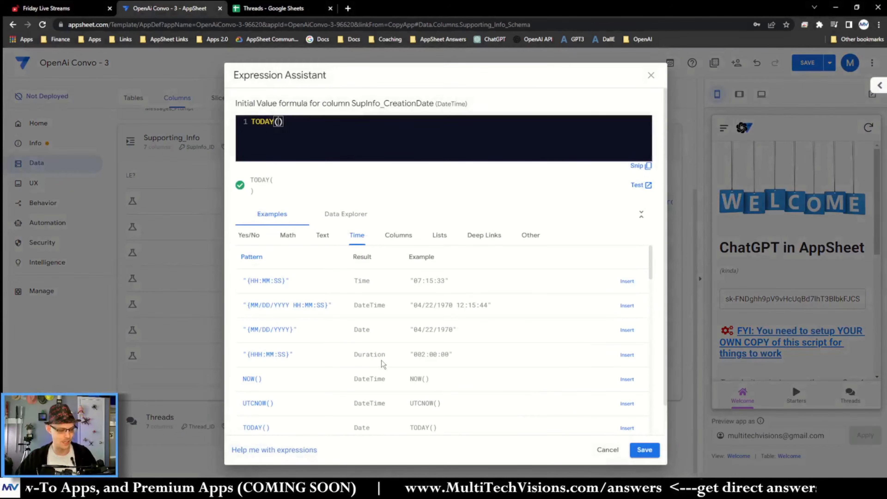
key("ctrl+a")
key("BackSpace")
type("now()")
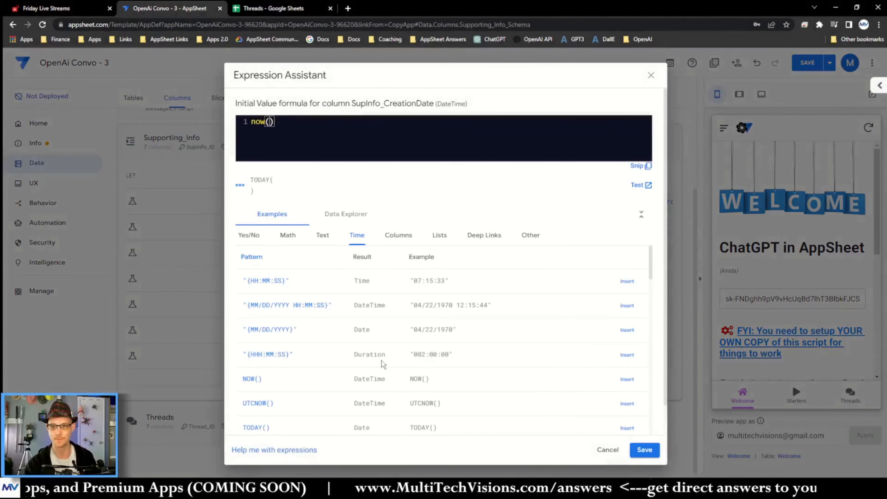
left_click(645, 450)
Step: Make sure SupInfo_CreationDate and SupInfo_ID are both hidden from the app
left_click_drag(529, 386, 186, 395)
left_click(540, 355)
left_click(539, 330)
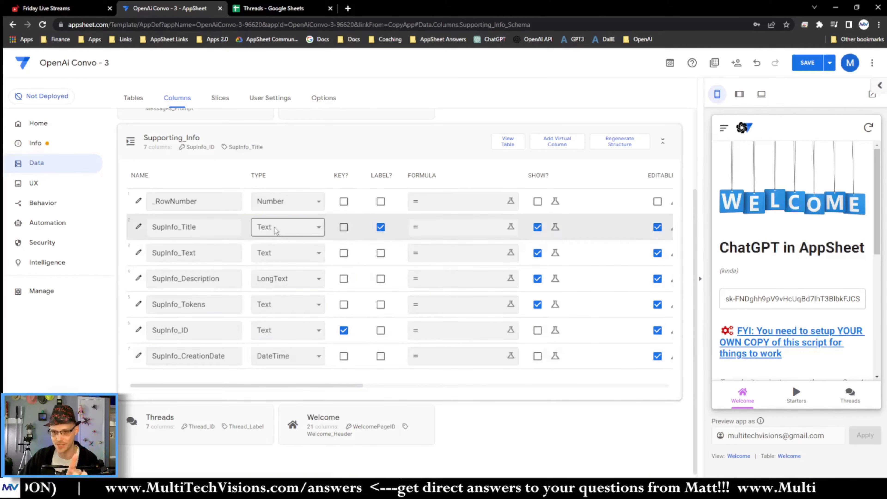
Step: Change SupInfo_Text's type to LongText with Markdown formatting
left_click(279, 258)
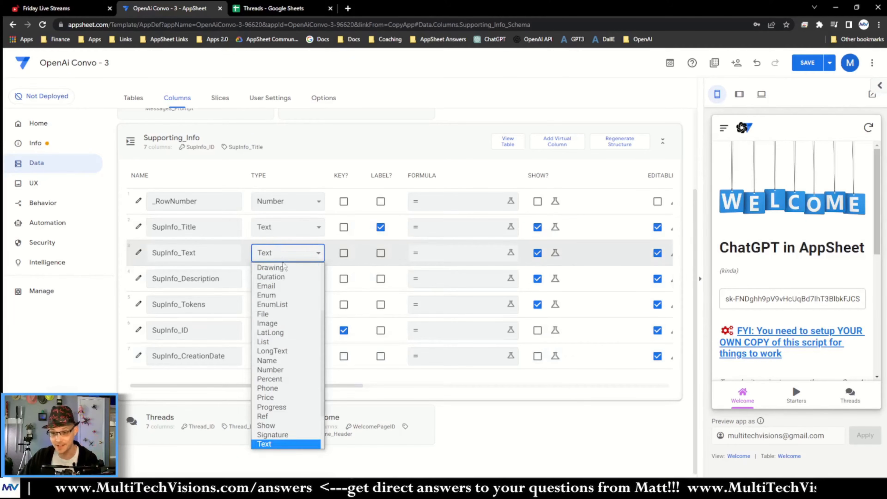
left_click(289, 355)
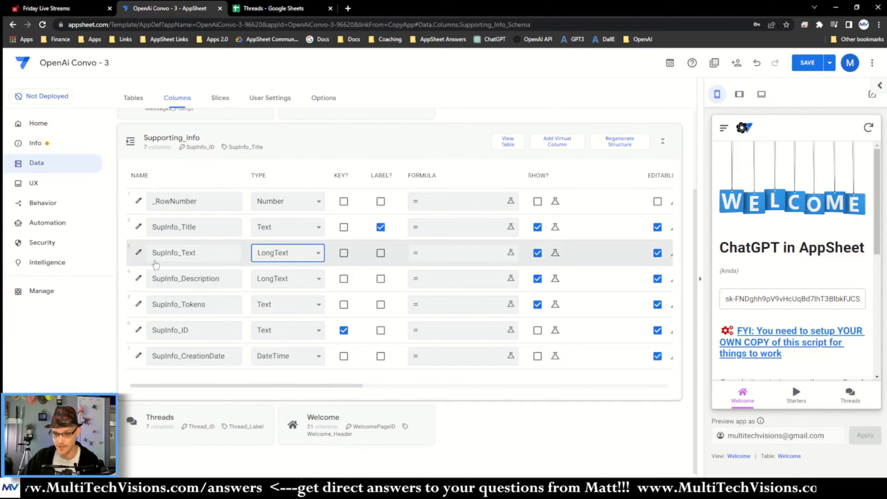
left_click(138, 252)
left_click(492, 336)
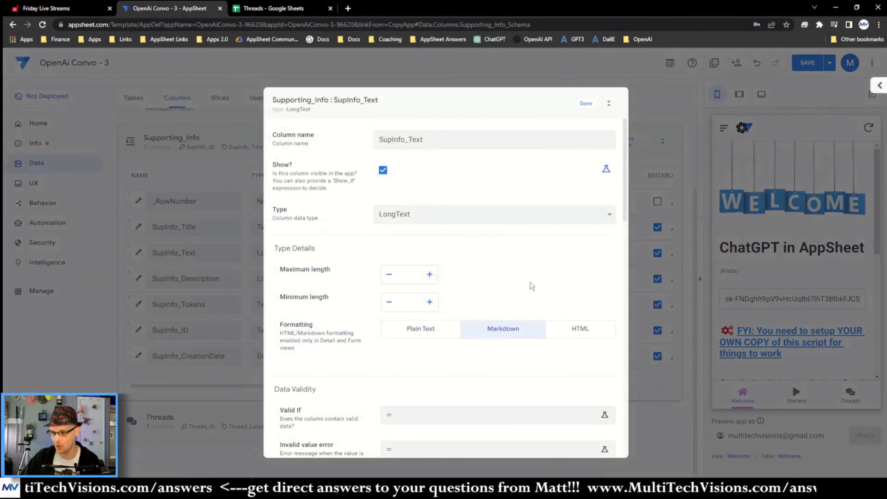
left_click(584, 104)
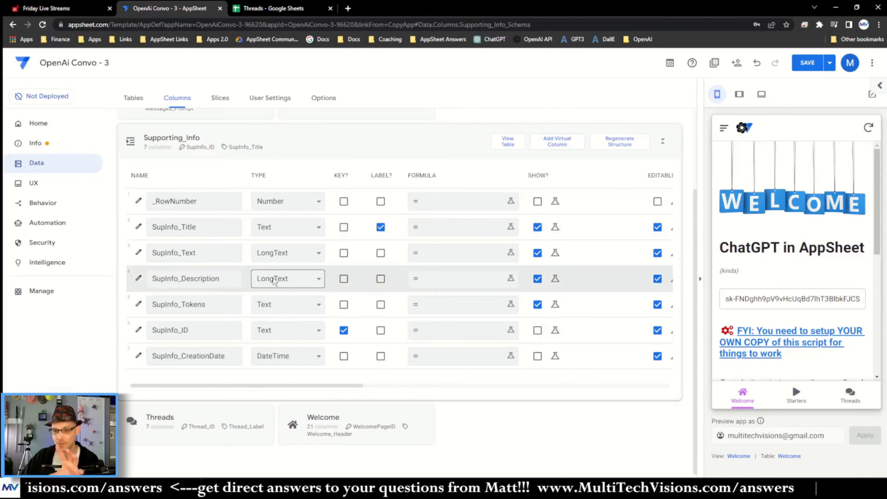
Step: Set SupInfo_Description's LongText formatting to Markdown
left_click(138, 280)
left_click(501, 325)
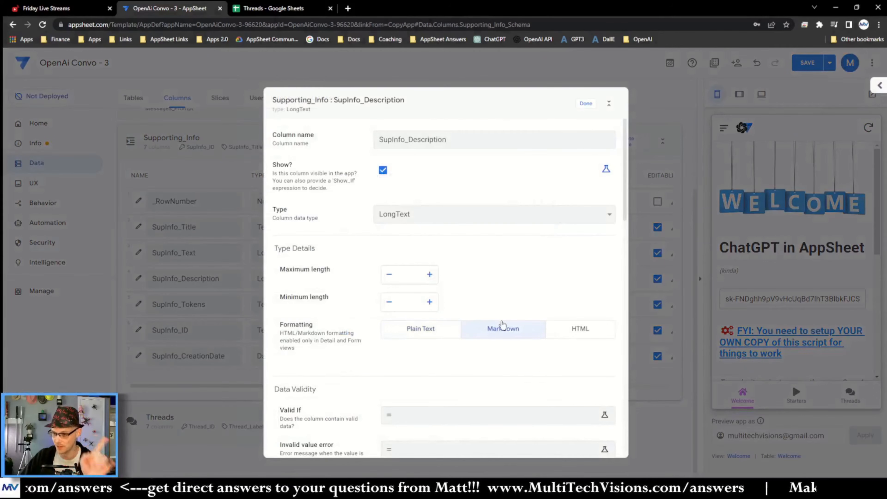
left_click(584, 104)
Step: Change SupInfo_Tokens' type to Number and save the app
left_click(185, 304)
left_click(280, 310)
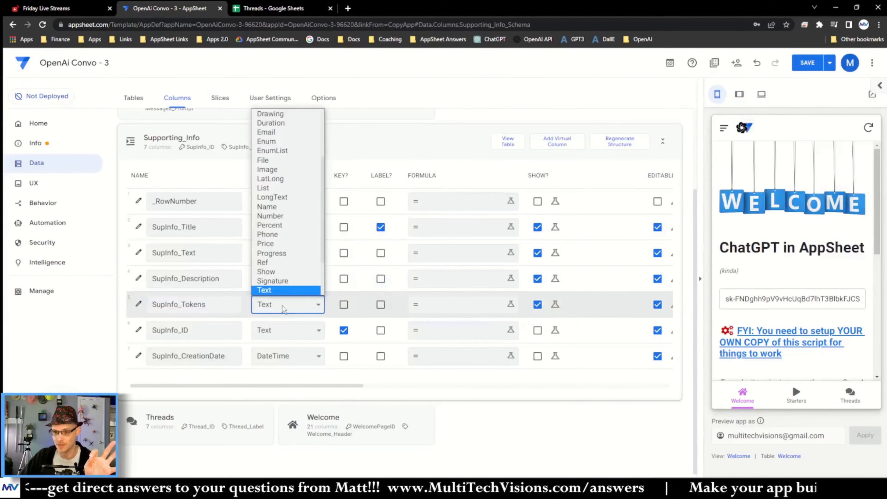
left_click(294, 219)
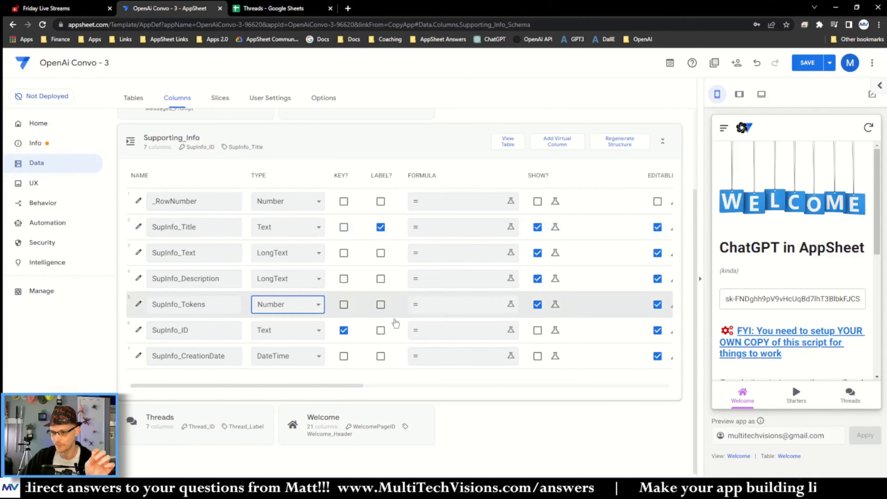
left_click(364, 278)
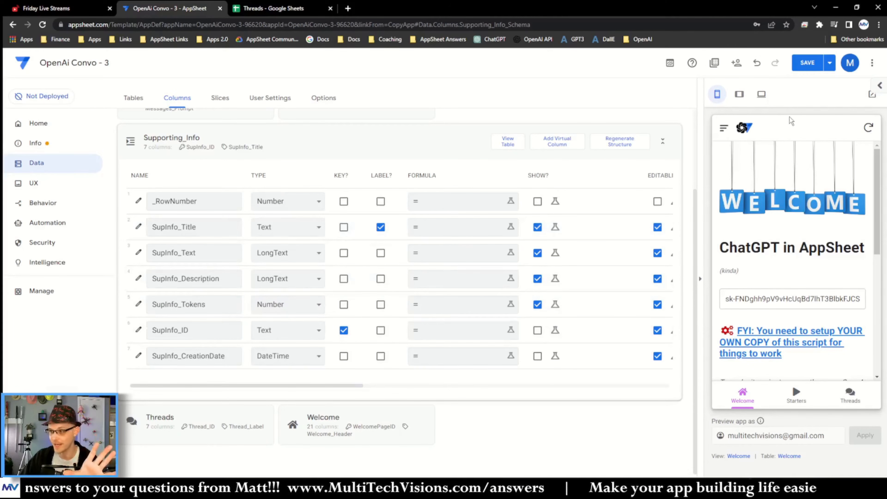
left_click(809, 60)
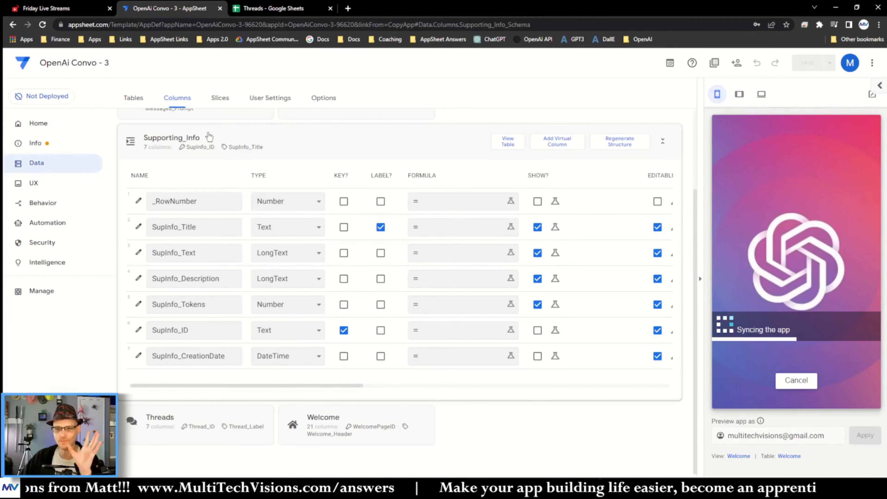
Step: Create a new UX view whose data is the Supporting_Info table
left_click(44, 188)
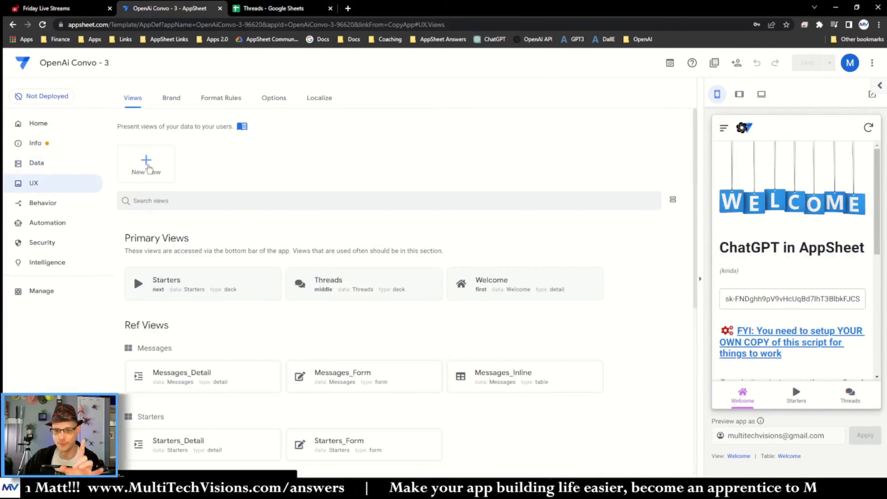
left_click(145, 167)
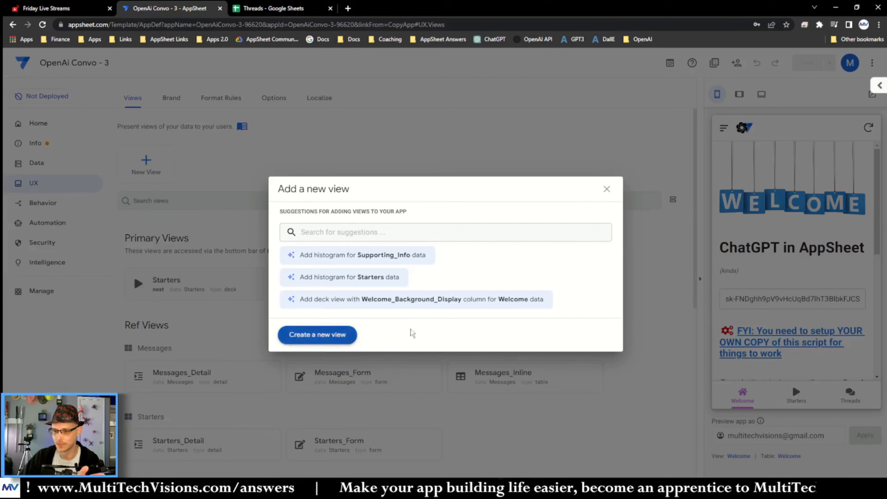
left_click(335, 330)
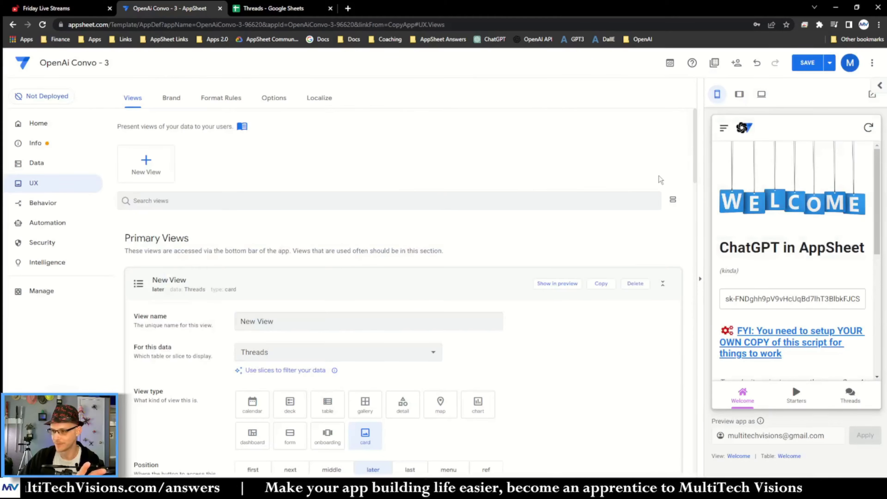
scroll(382, 281, "down", 1)
left_click(322, 307)
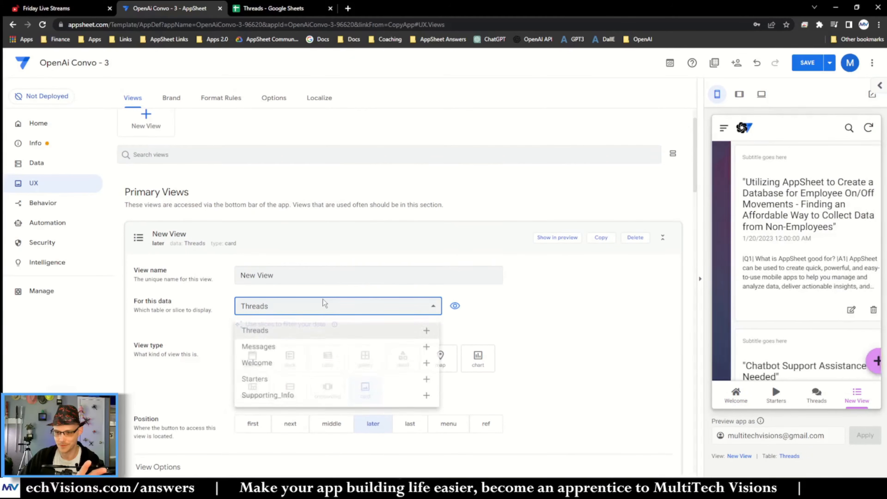
left_click(287, 401)
Step: Name the new view Supporting Info
triple_click(286, 277)
key("BackSpace")
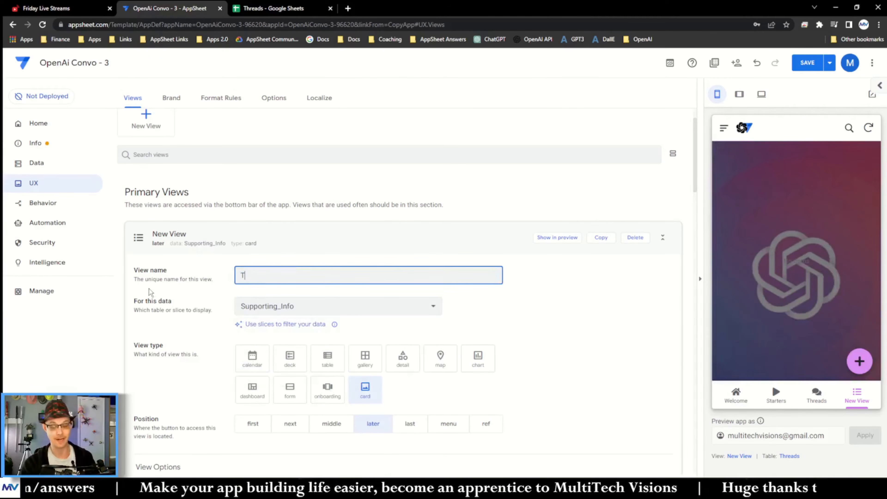
type("Supp")
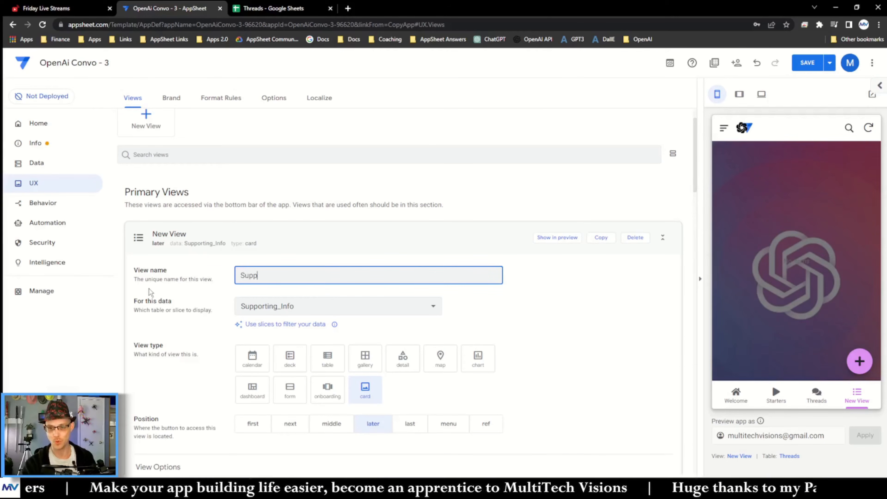
type("orting Info")
key("Return")
Step: Search for and set the view's icon to an info icon
scroll(190, 227, "down", 12)
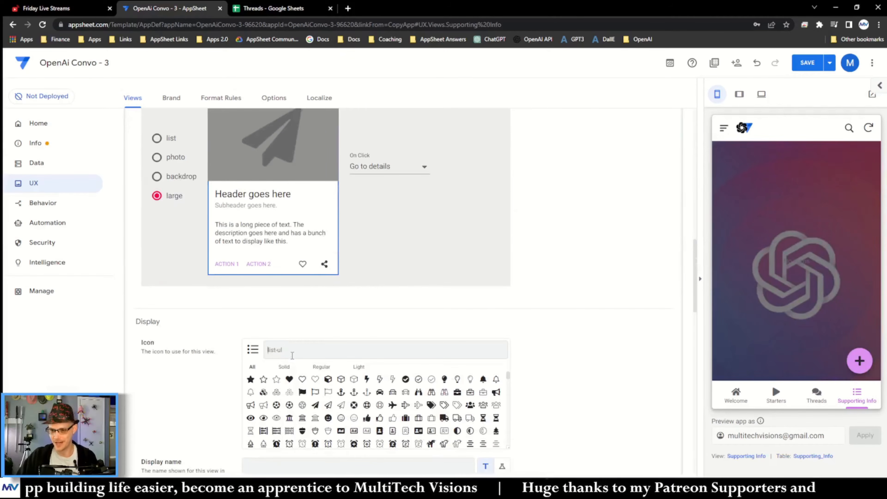
type("info")
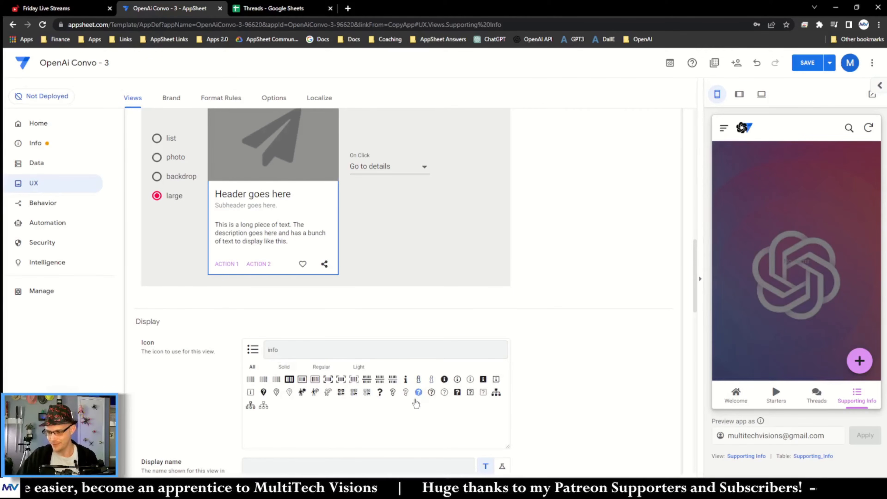
scroll(548, 362, "up", 10)
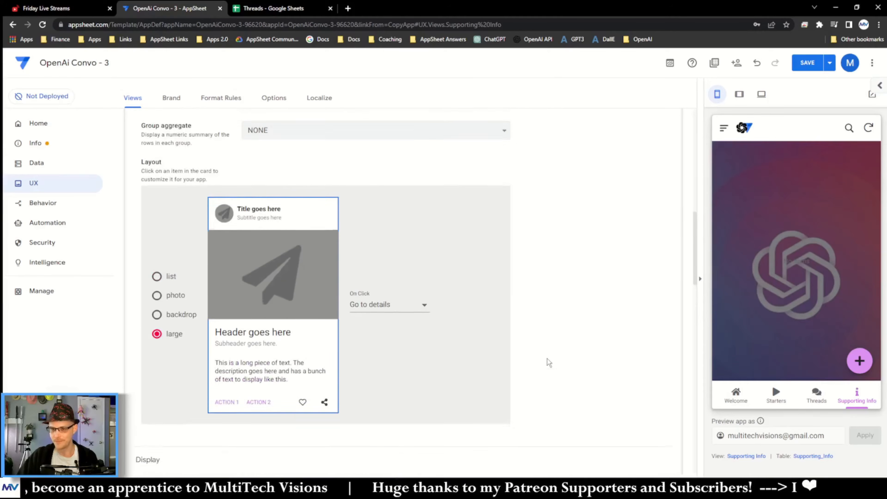
Step: Make it a table view sorted by SupInfo_CreationDate in descending order
left_click(328, 160)
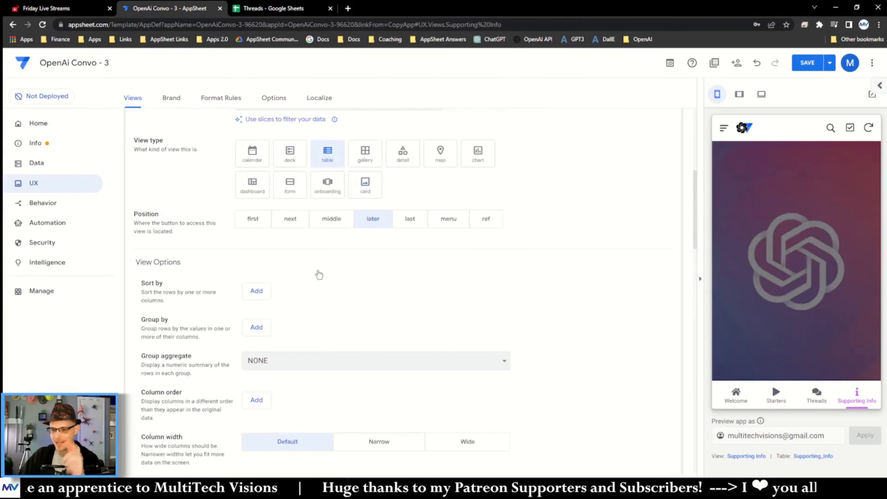
scroll(224, 282, "down", 3)
left_click(262, 246)
left_click(283, 252)
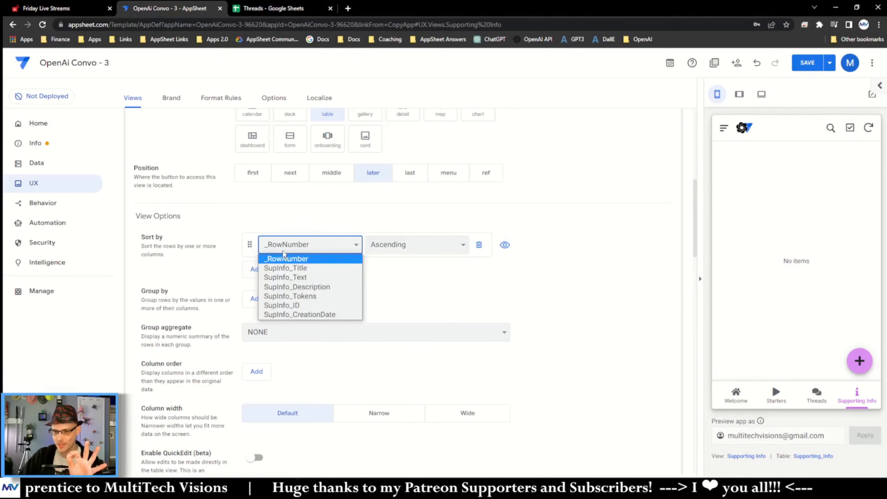
left_click(300, 313)
left_click(399, 249)
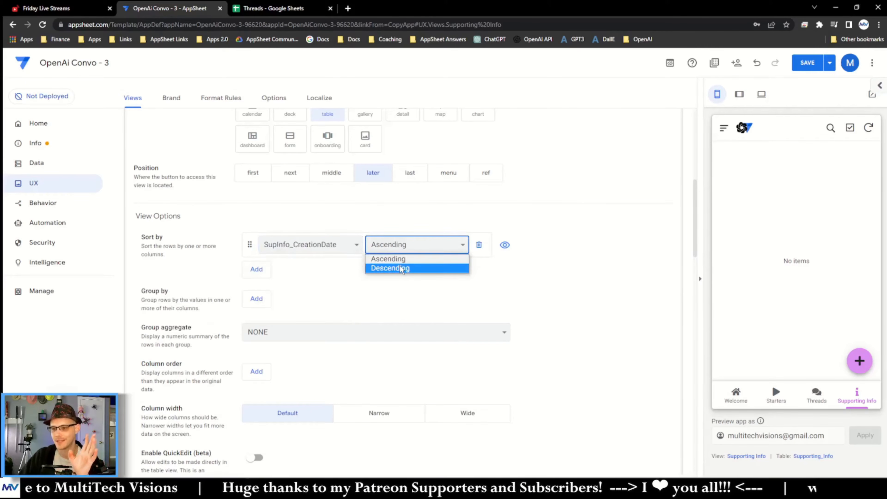
left_click(402, 268)
Step: Set the view's column order to SupInfo_Title followed by SupInfo_Description
left_click_drag(695, 228, 696, 254)
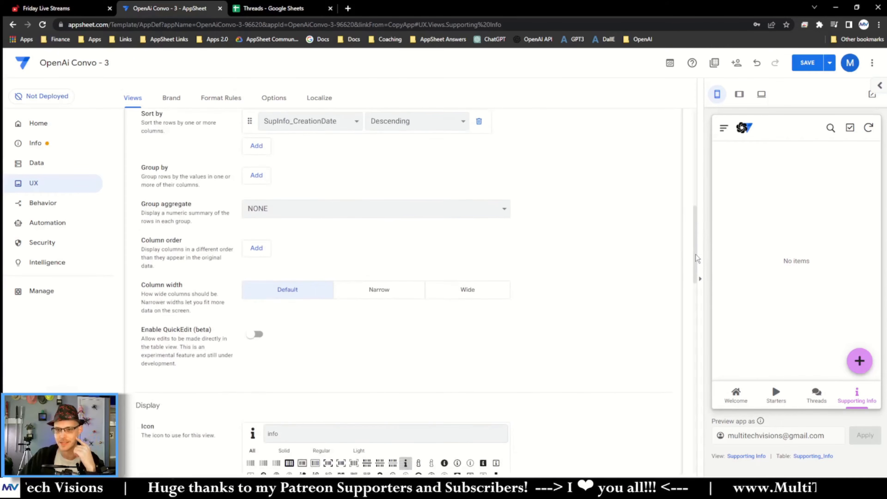
left_click(262, 253)
left_click(294, 255)
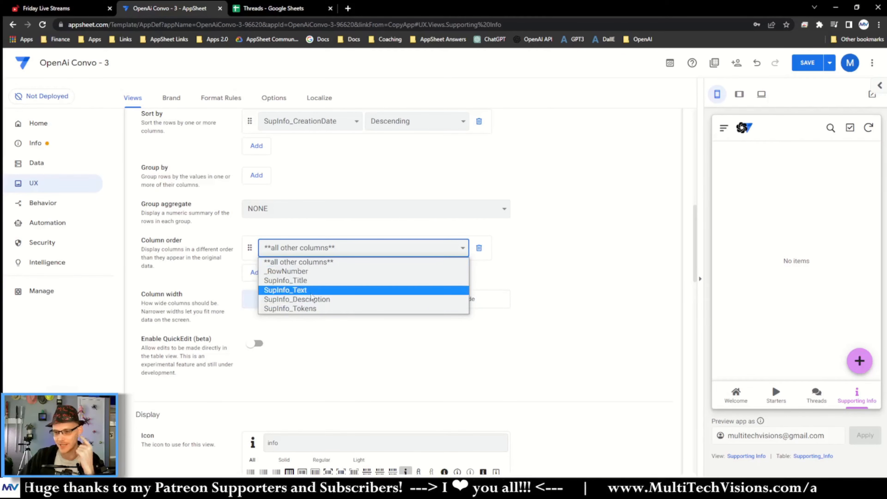
left_click(301, 280)
left_click(255, 272)
left_click(302, 276)
left_click(297, 314)
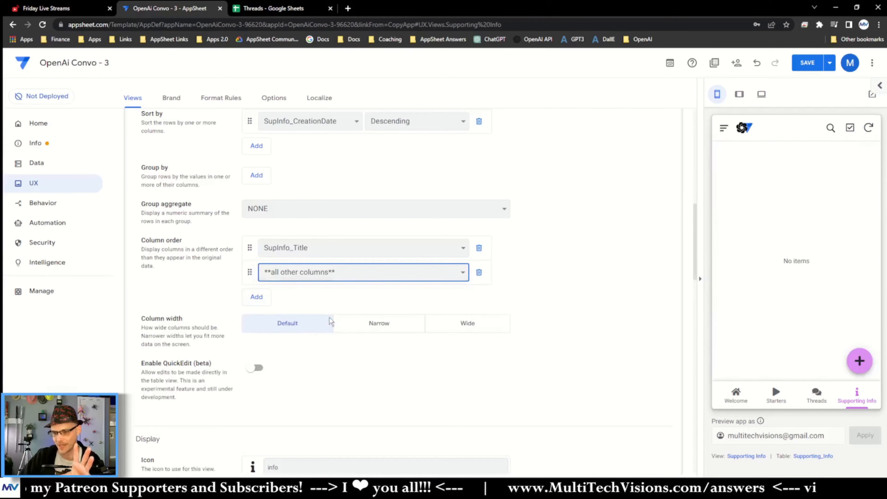
Step: Add a record in the app preview titled test with placeholder text, and return to the Supporting Info view
left_click(859, 361)
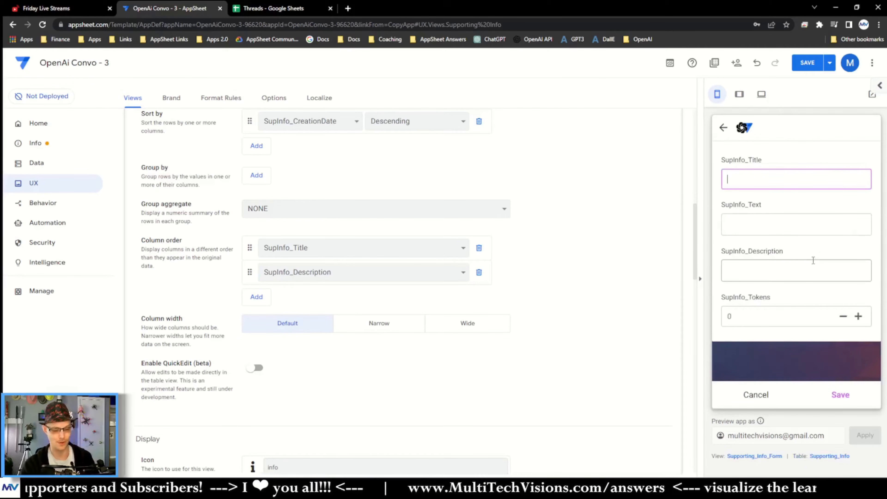
type("test")
key("Tab")
type("jal;sdjfanklasn;n ad gas df asfg as q we ase f")
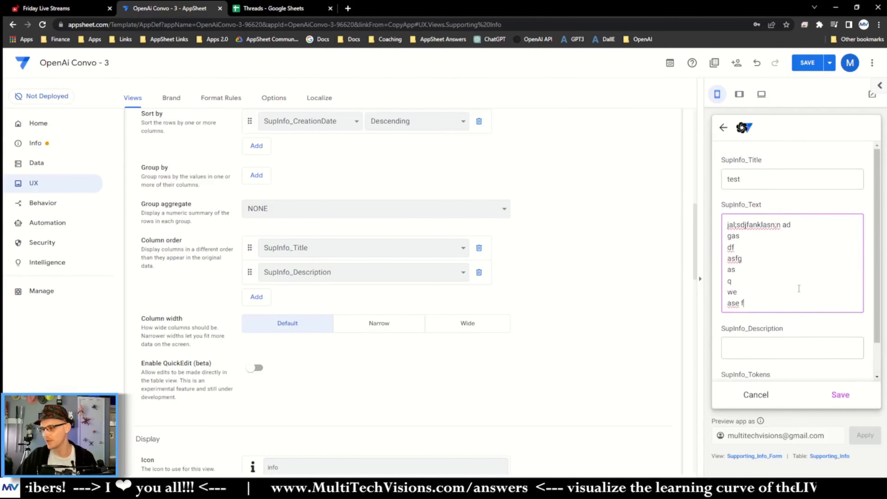
scroll(810, 375, "down", 1)
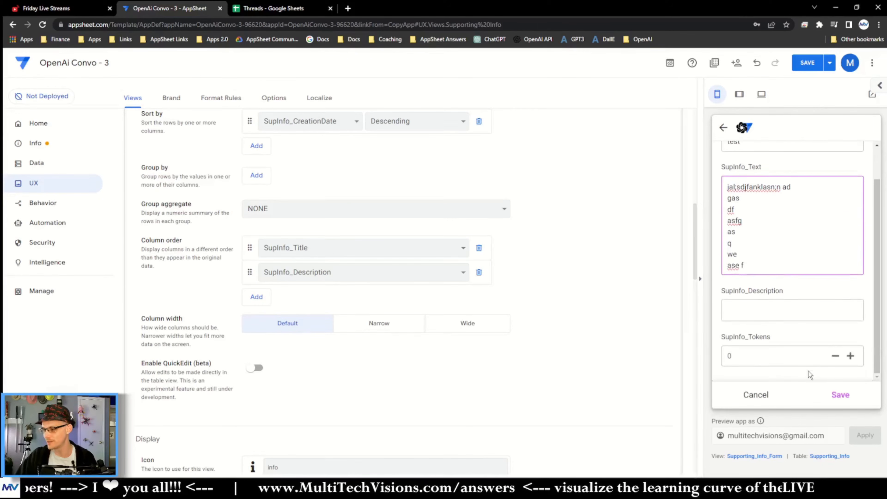
left_click(842, 396)
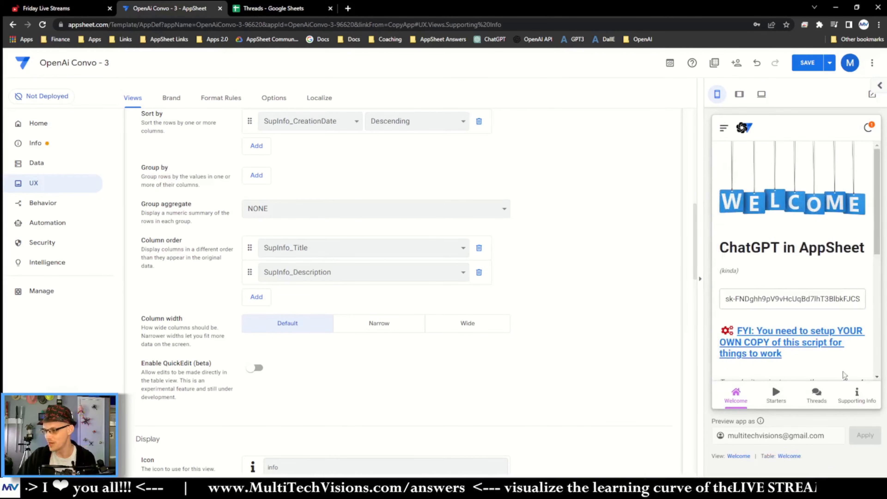
left_click(867, 396)
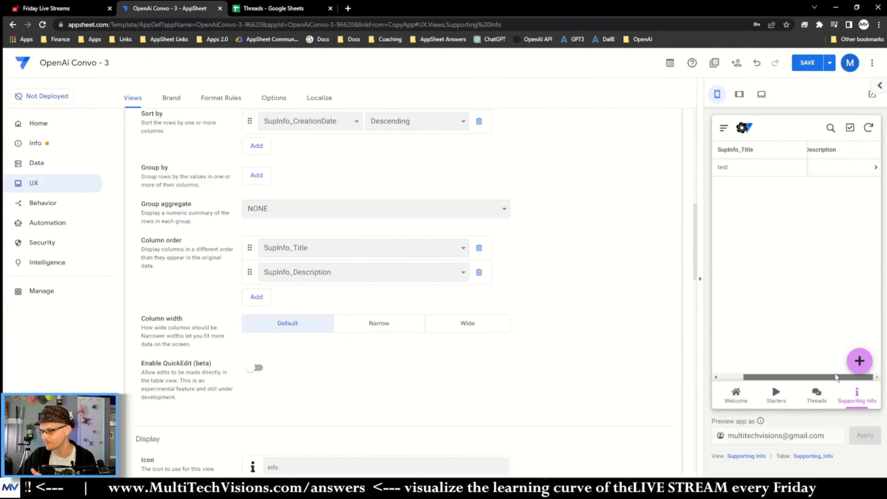
Step: Change the view type to deck and set its primary header to SupInfo_Title
scroll(217, 252, "up", 2)
scroll(218, 252, "up", 4)
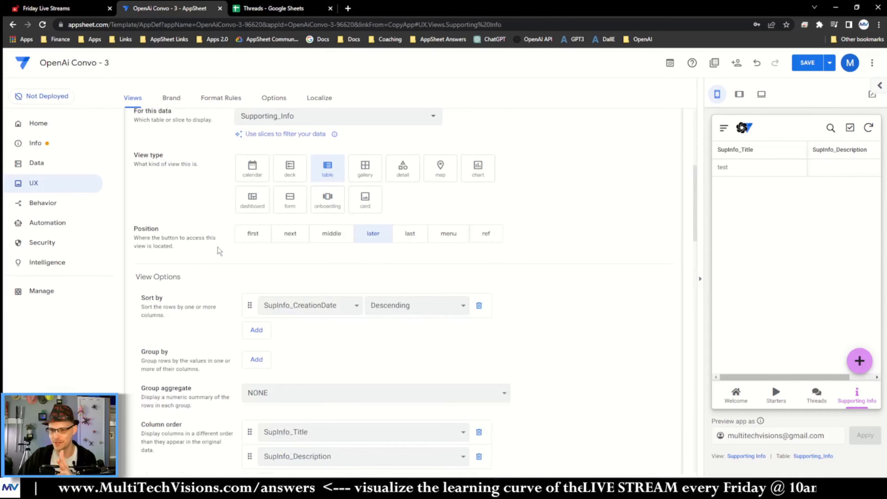
left_click(290, 168)
scroll(201, 307, "down", 10)
scroll(202, 307, "up", 6)
left_click(284, 294)
left_click(285, 313)
left_click(277, 327)
left_click(277, 370)
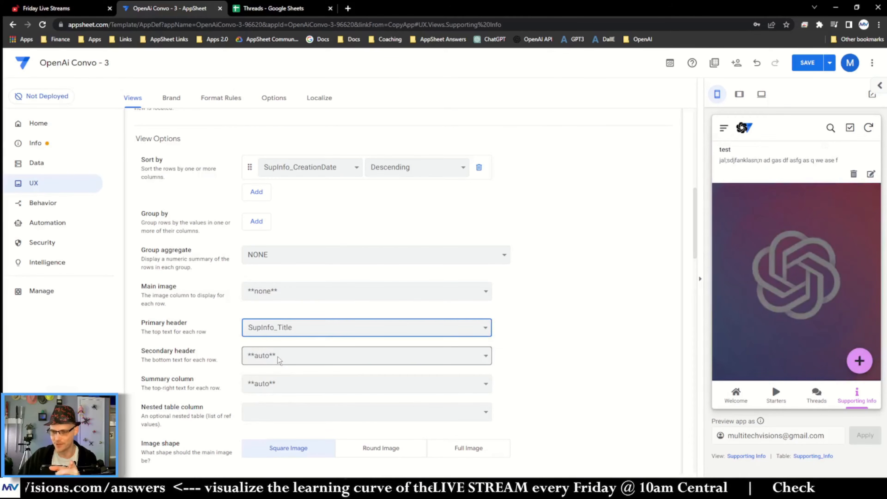
Step: Set the secondary header to SupInfo_Description and the summary column and nested table column to none
left_click(288, 356)
left_click(281, 416)
left_click(279, 384)
left_click(275, 407)
left_click(279, 416)
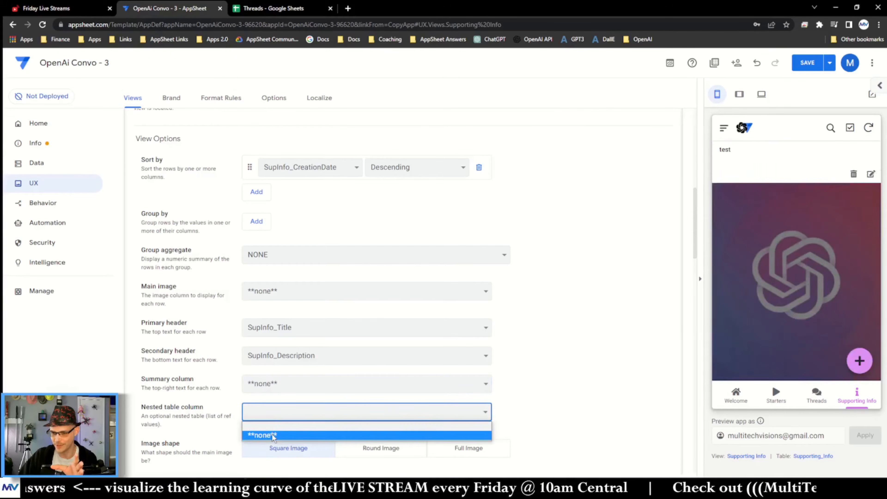
left_click(261, 434)
scroll(221, 398, "down", 3)
left_click(256, 349)
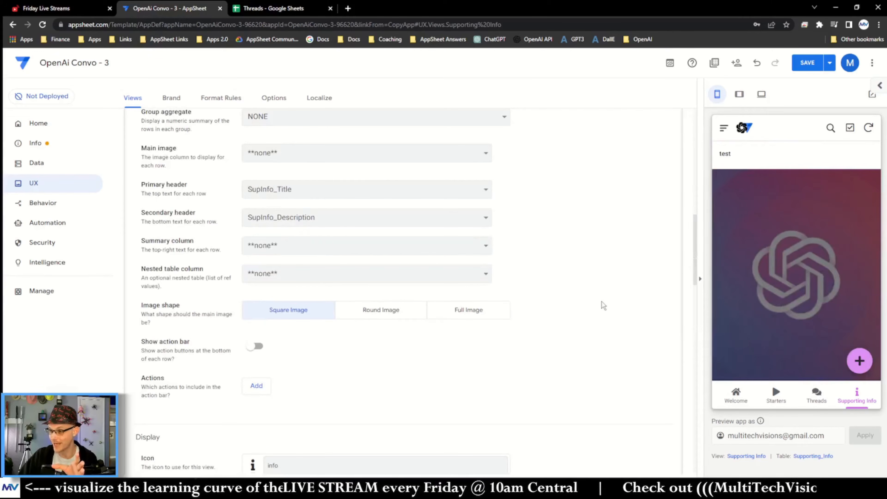
Step: Edit the test record in the preview, setting its SupInfo_Description to Just a test
left_click(775, 154)
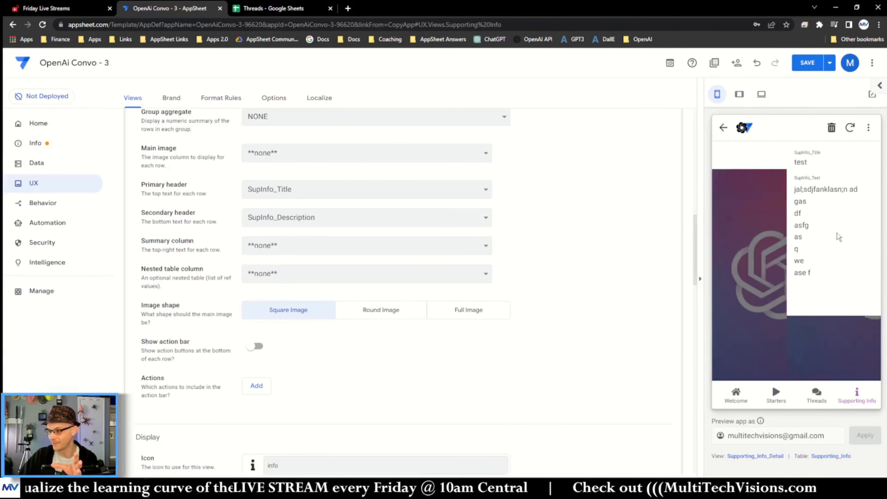
left_click(859, 361)
left_click(773, 343)
type("Just a test")
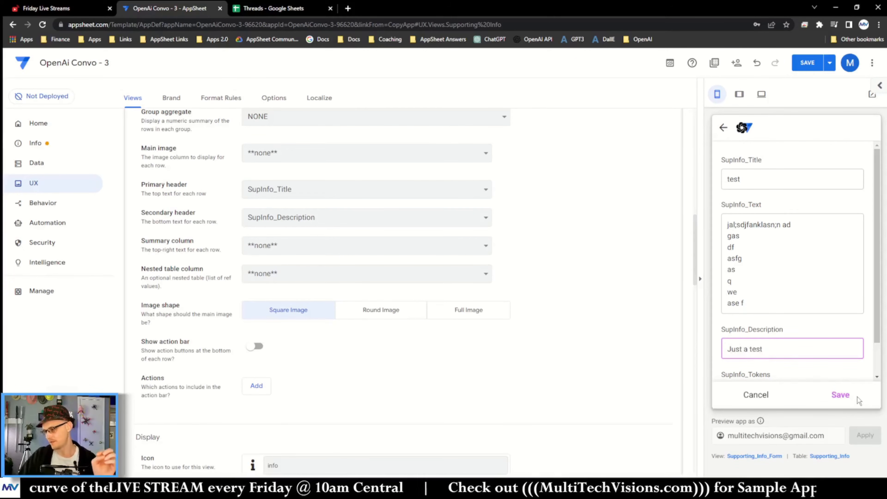
left_click(853, 395)
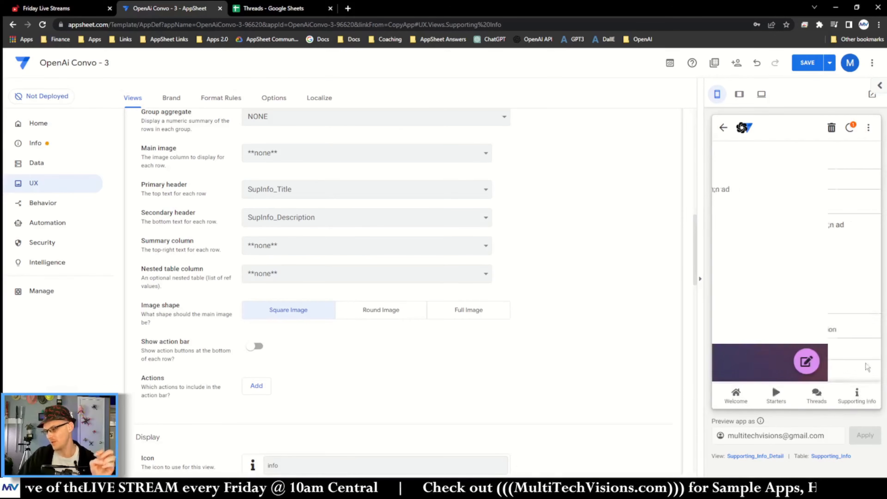
left_click(723, 127)
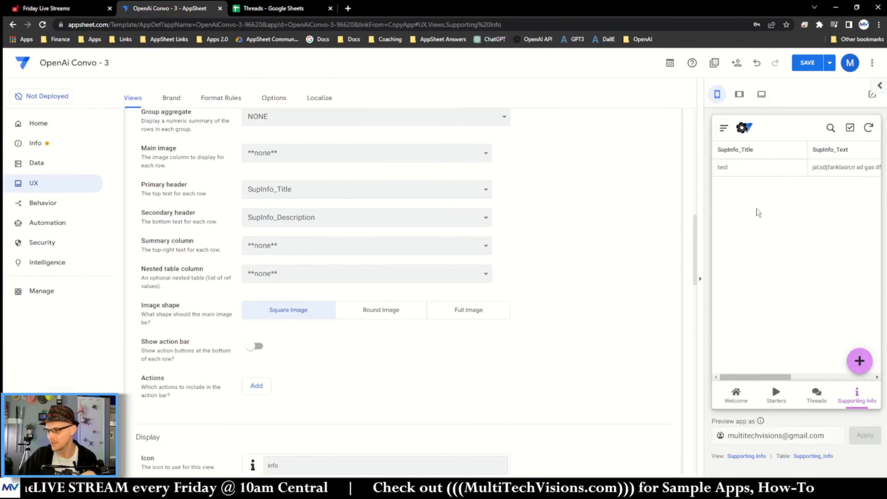
Step: Save the app and collapse the Supporting Info view settings
left_click(807, 63)
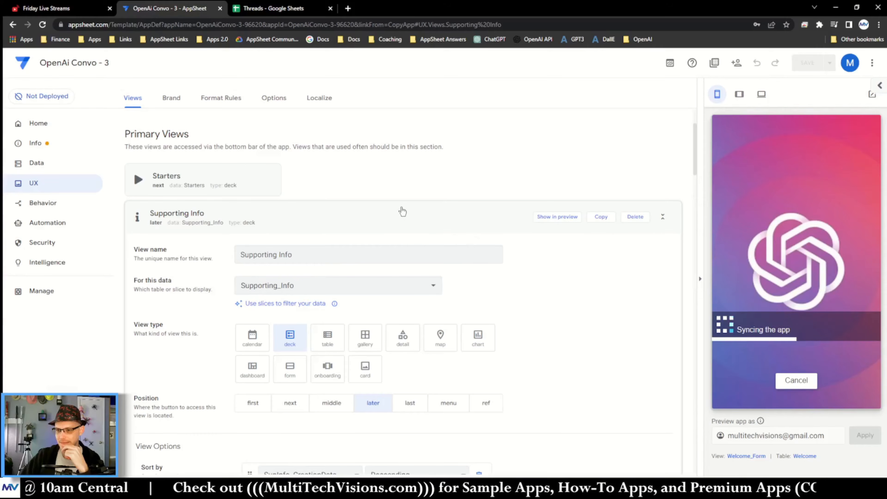
left_click(398, 217)
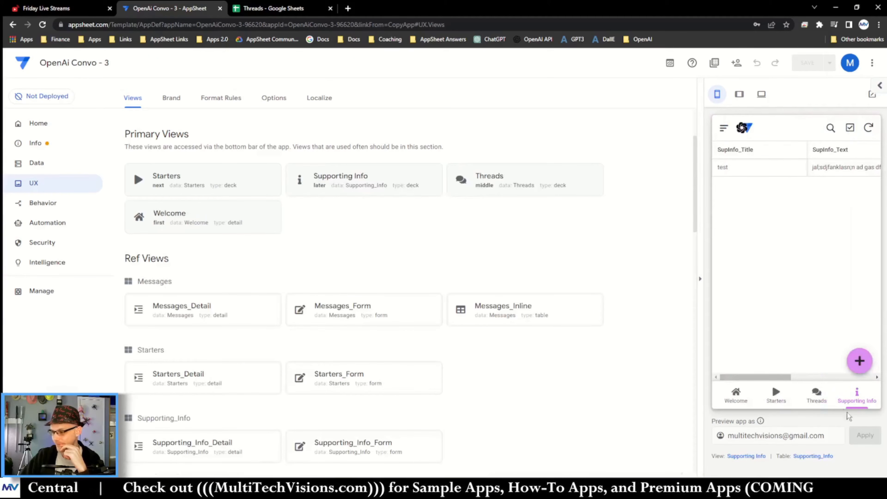
Step: Preview the Supporting Info record's detail and the new-record form in the app
left_click(856, 395)
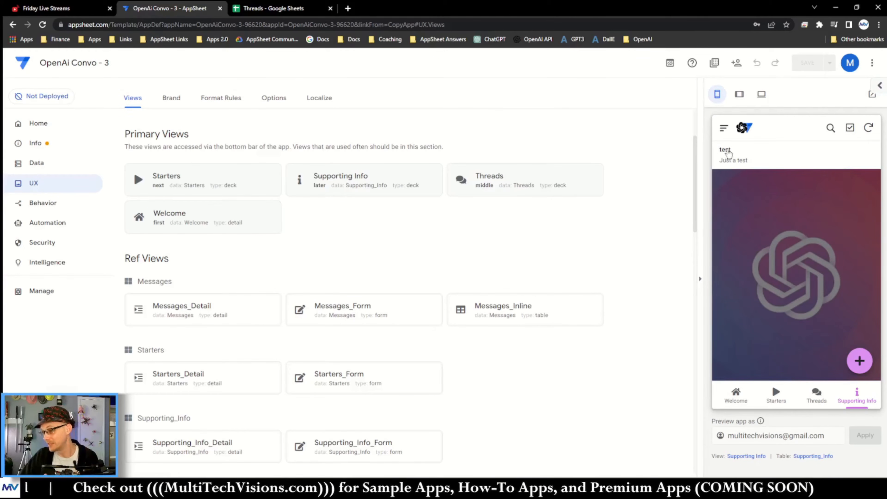
left_click(735, 161)
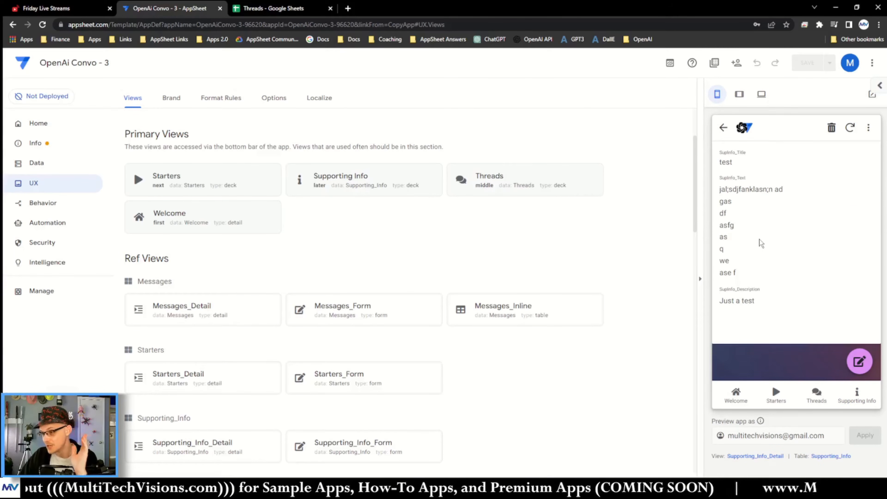
left_click(723, 128)
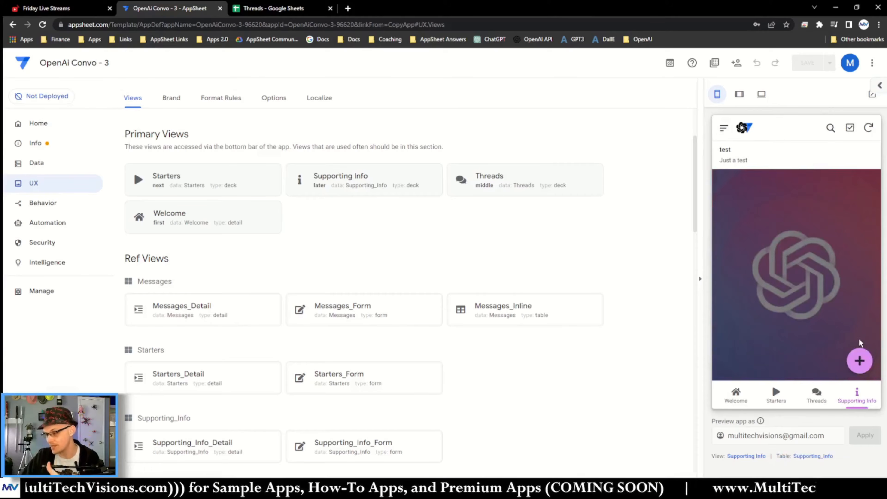
left_click(859, 361)
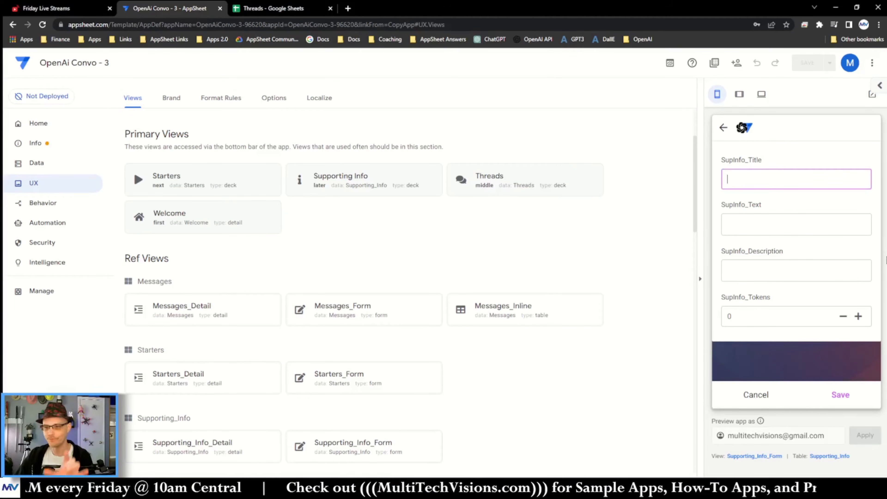
left_click(720, 130)
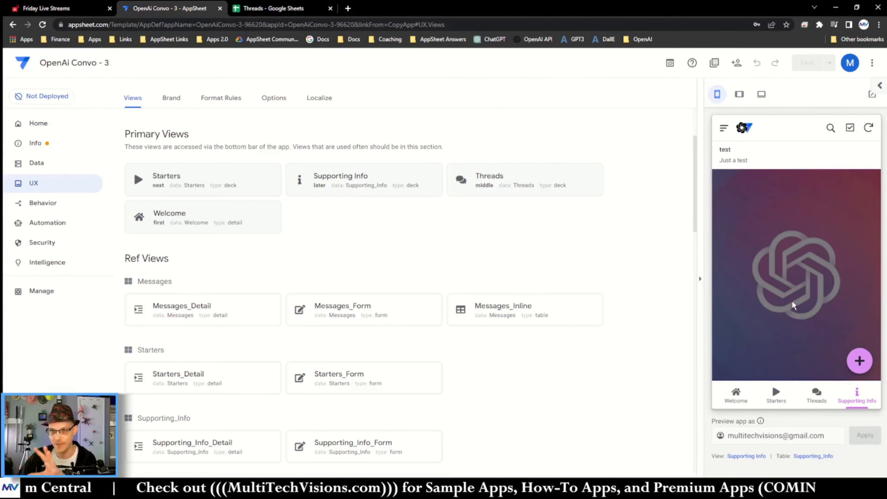
left_click(860, 360)
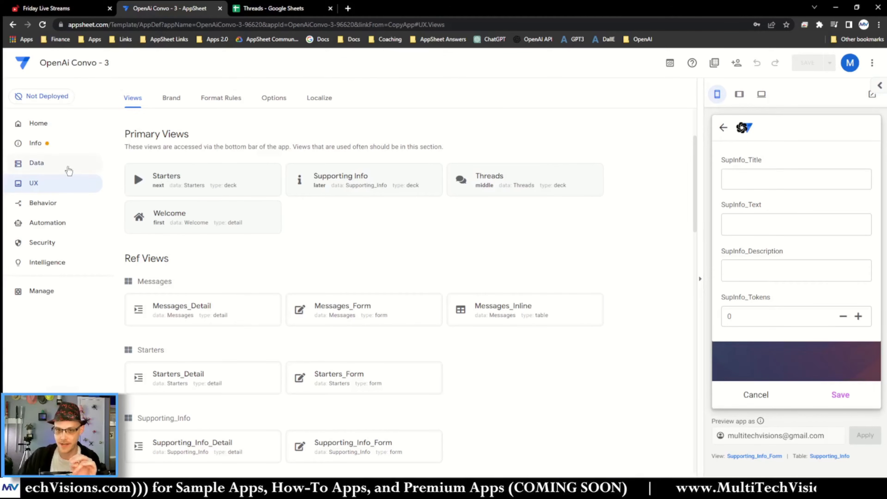
Step: Set the Messages table's Messages_Response column formatting to Markdown and save the app
left_click(89, 161)
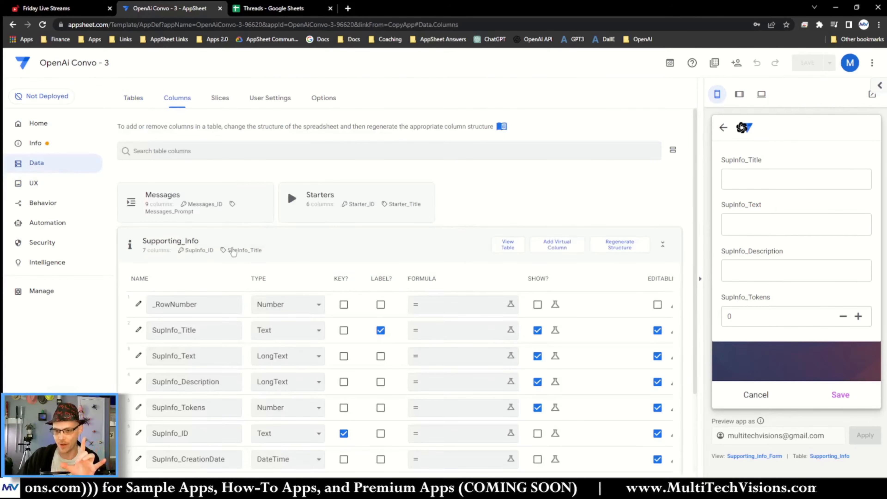
left_click(232, 251)
left_click(203, 211)
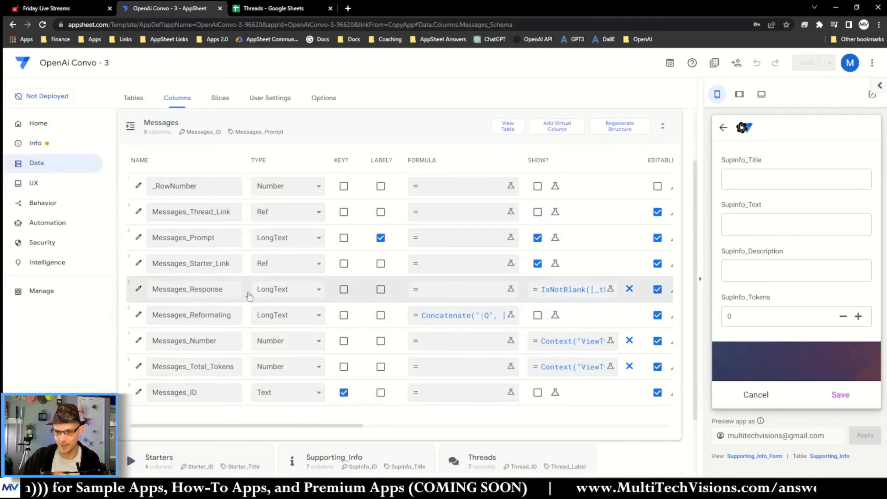
left_click(139, 289)
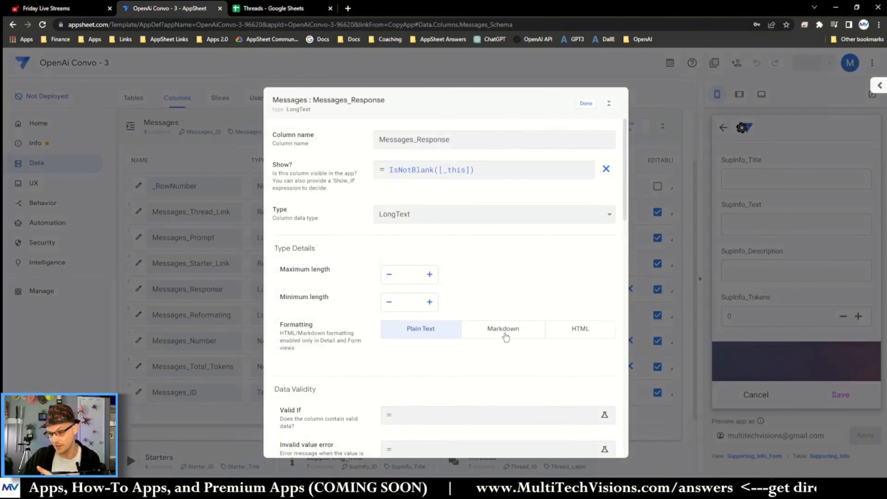
left_click(506, 336)
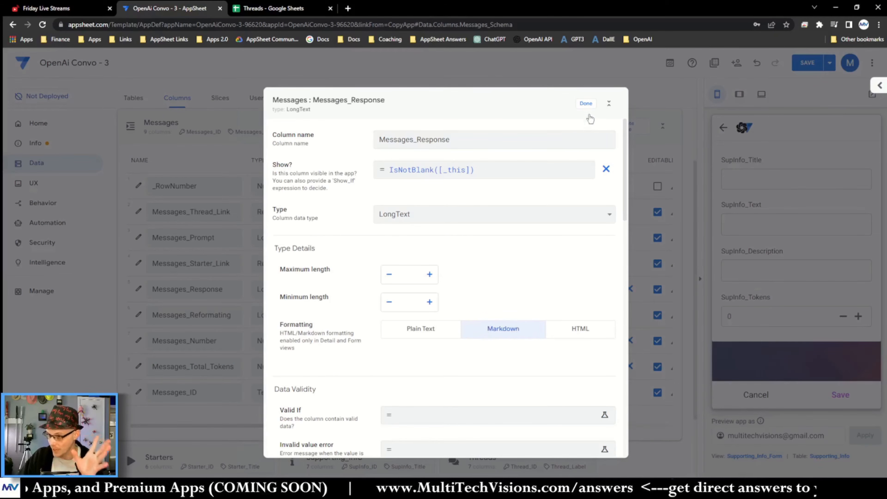
left_click(586, 104)
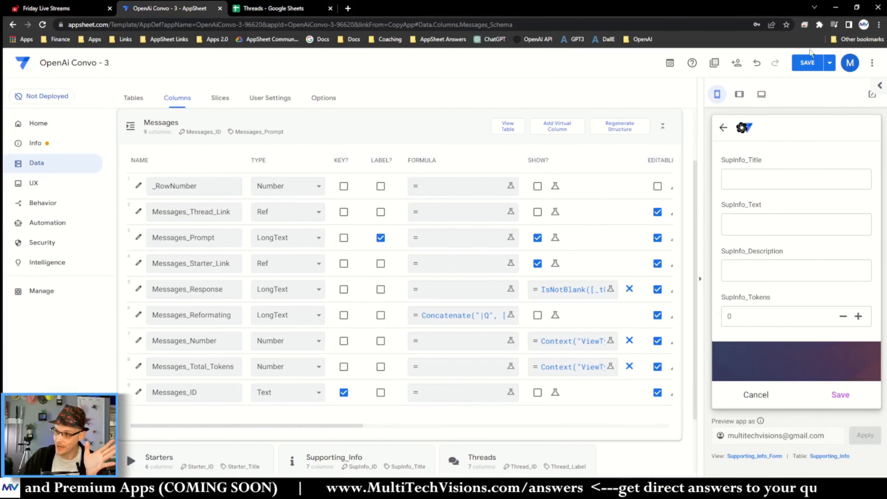
left_click(801, 72)
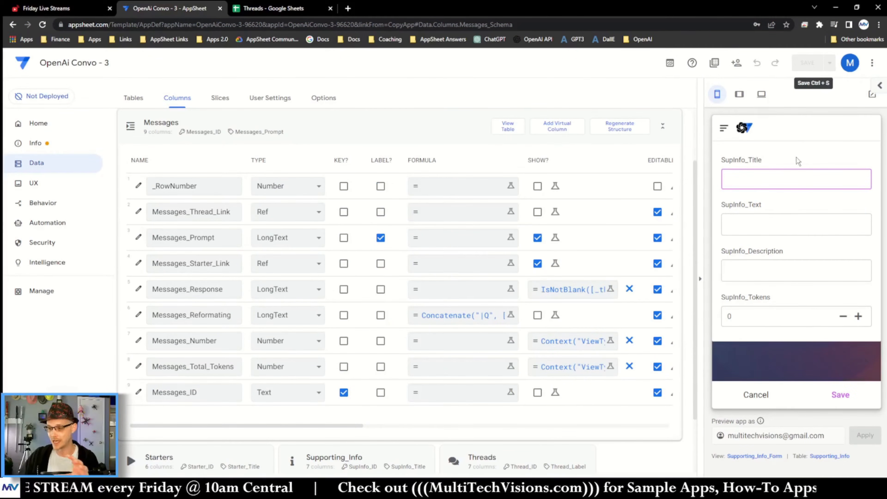
Step: Start a new Supporting Info record in the preview titled Supported Markdown
left_click(750, 401)
left_click(857, 396)
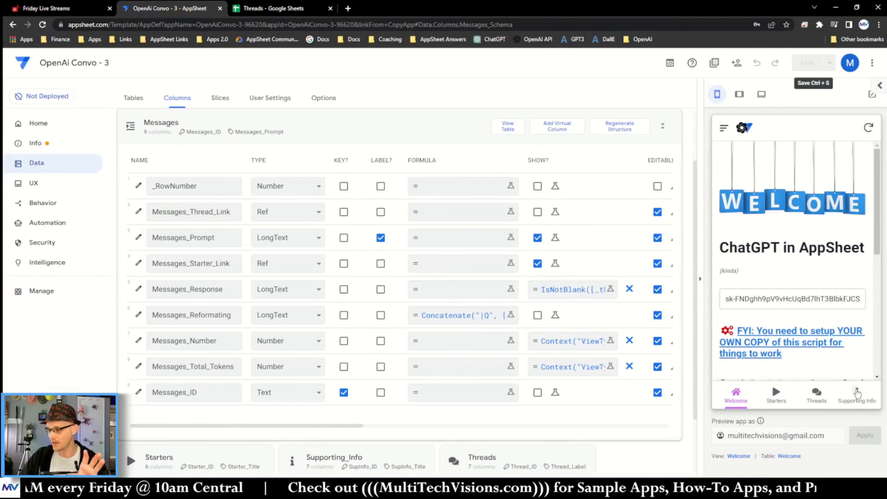
left_click(860, 361)
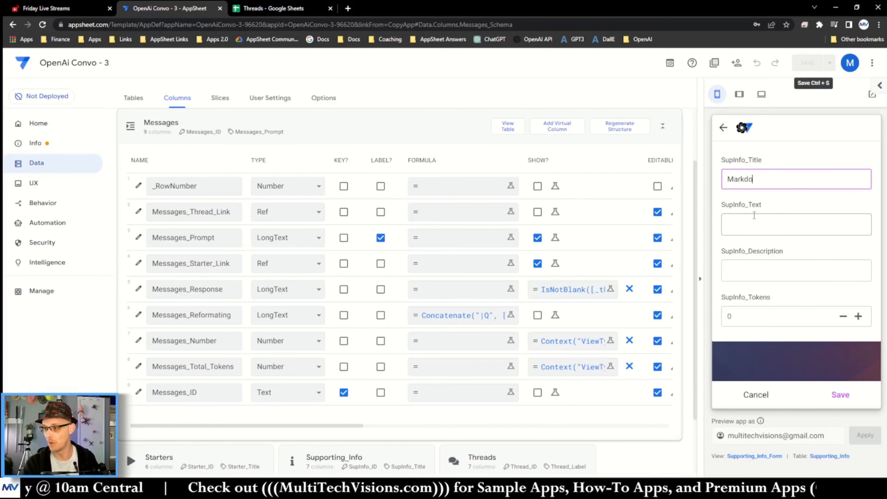
type("Markdown")
key("Home")
type("Supported")
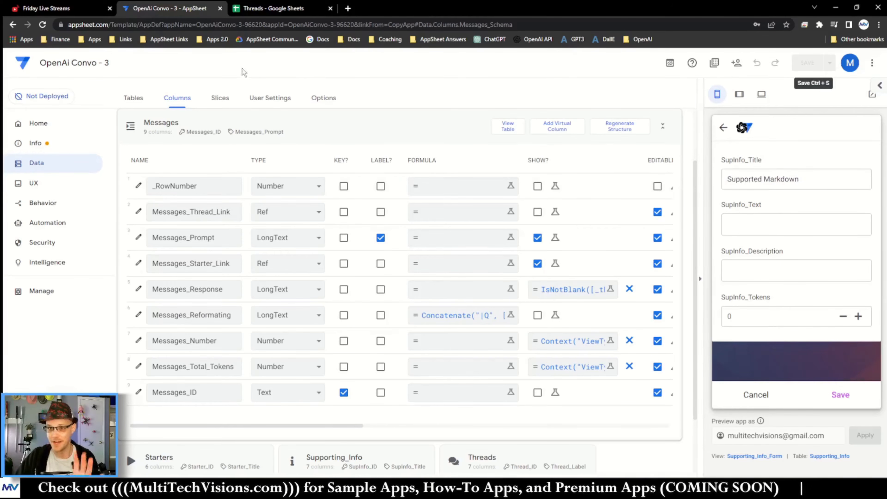
Step: Open the AppSheet Community in a new tab, search for "rich text" and open the Rich Text Formatting announcement
left_click(348, 8)
left_click(297, 39)
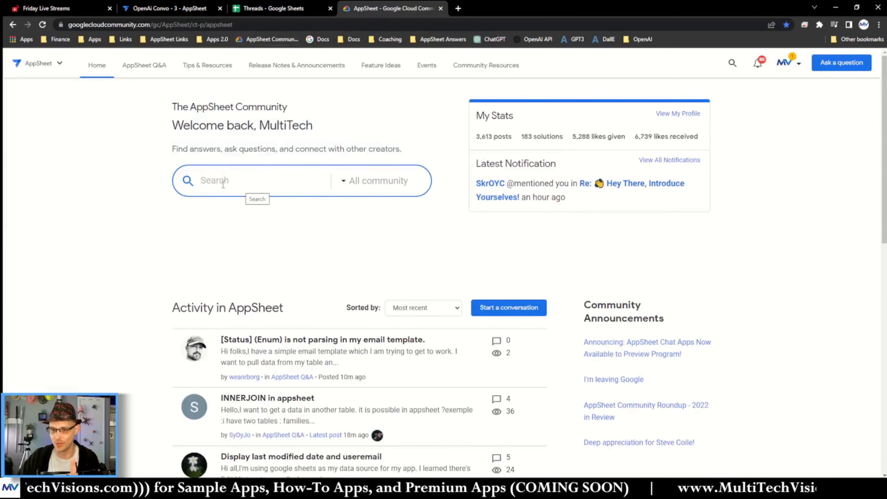
type("rich text")
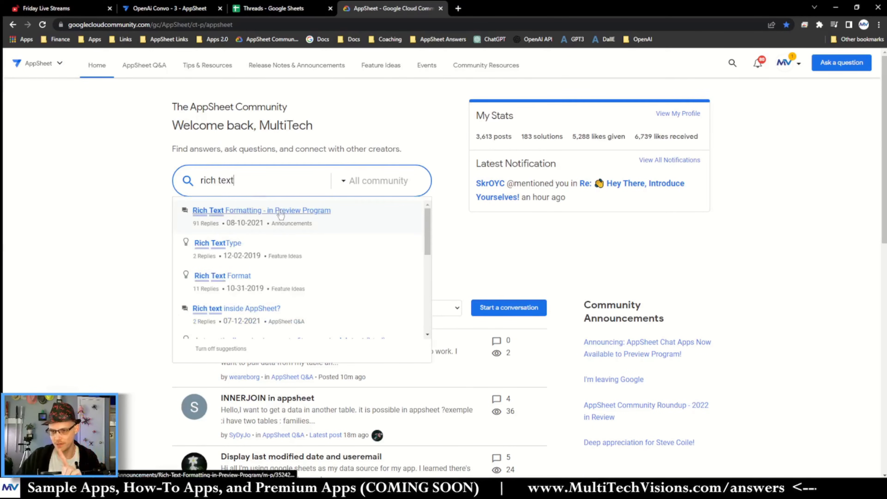
left_click(281, 215)
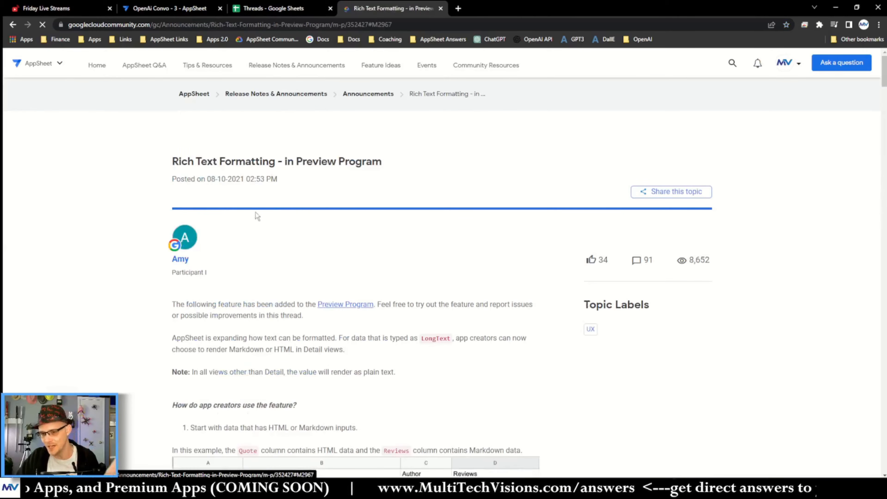
Step: Scroll through the announcement and copy the list of supported Markdown elements
scroll(625, 254, "down", 15)
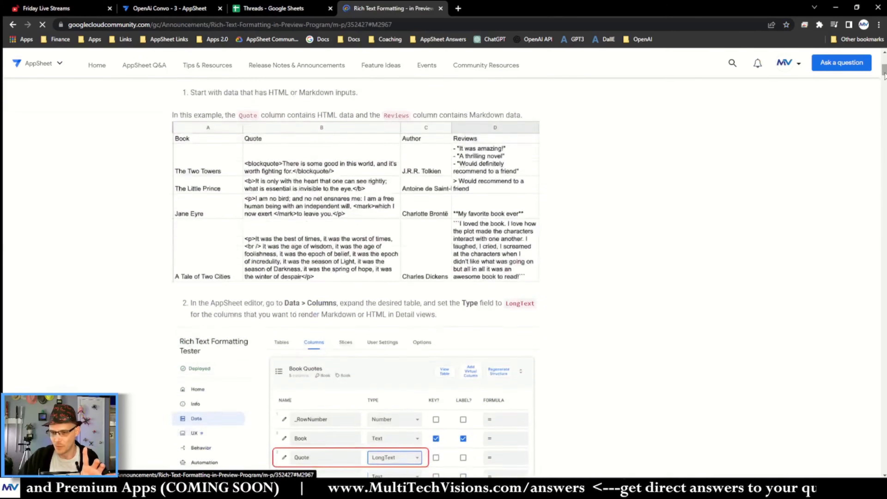
scroll(356, 260, "down", 15)
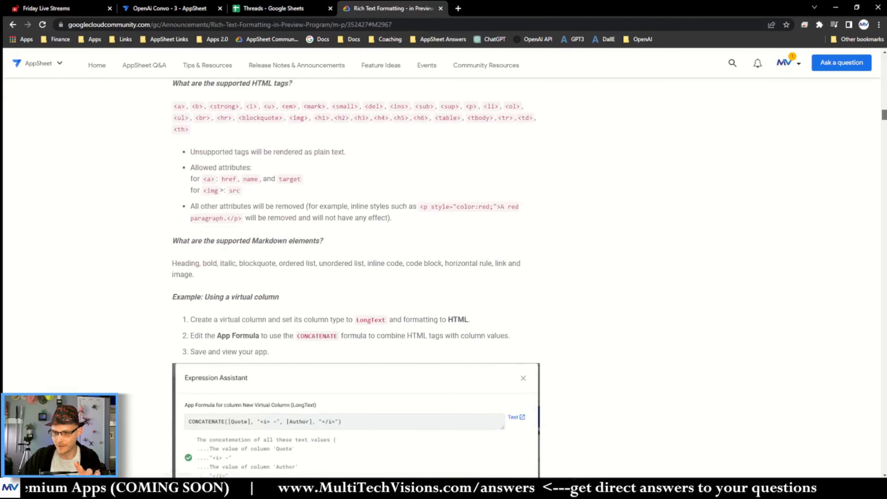
scroll(666, 157, "down", 1)
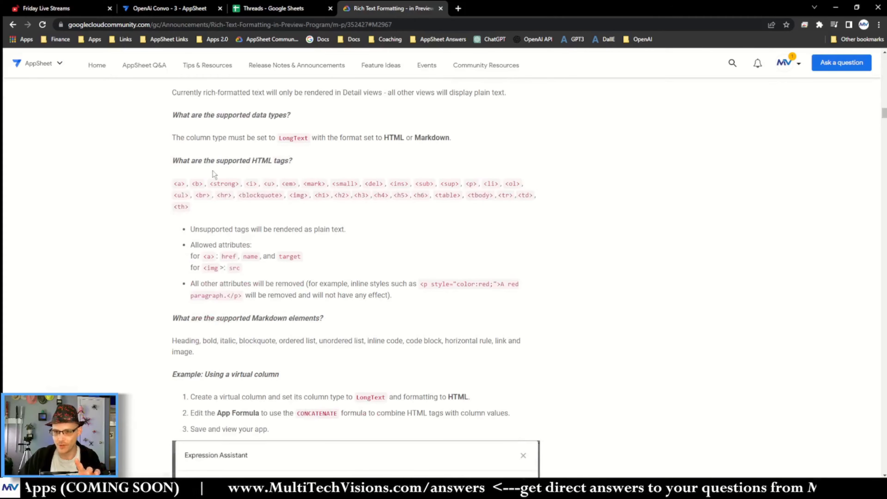
left_click_drag(172, 160, 198, 210)
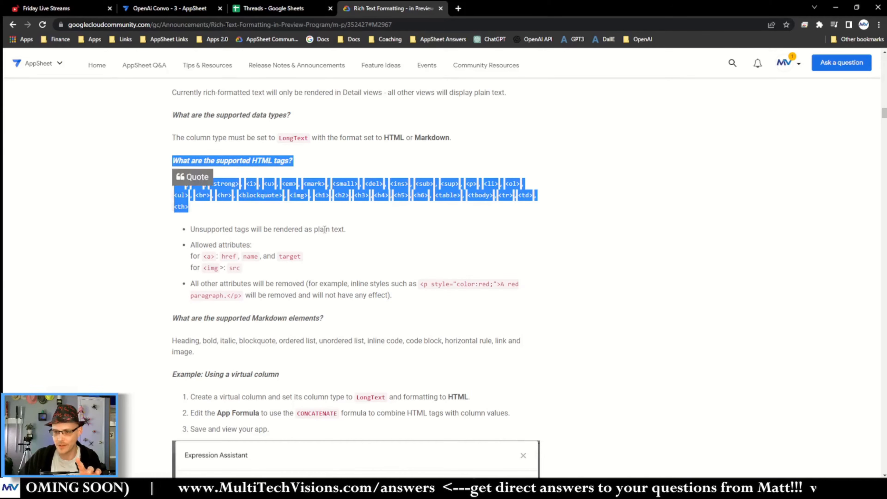
scroll(325, 229, "down", 1)
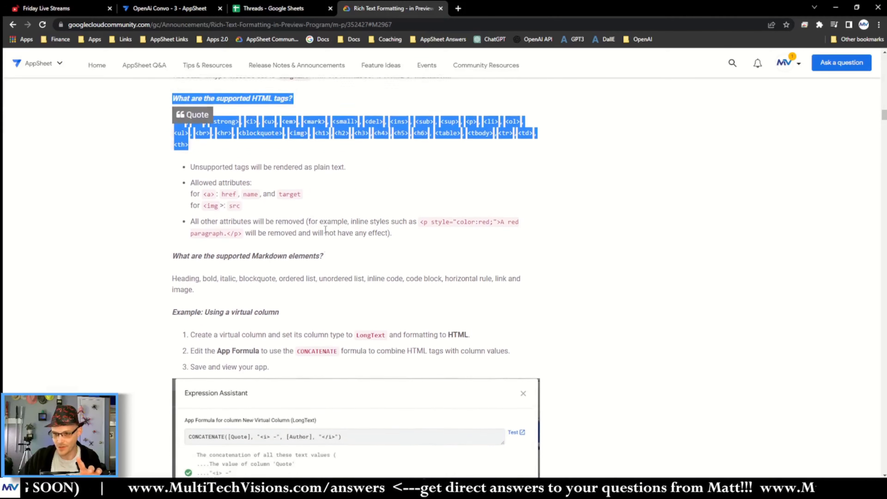
triple_click(228, 311)
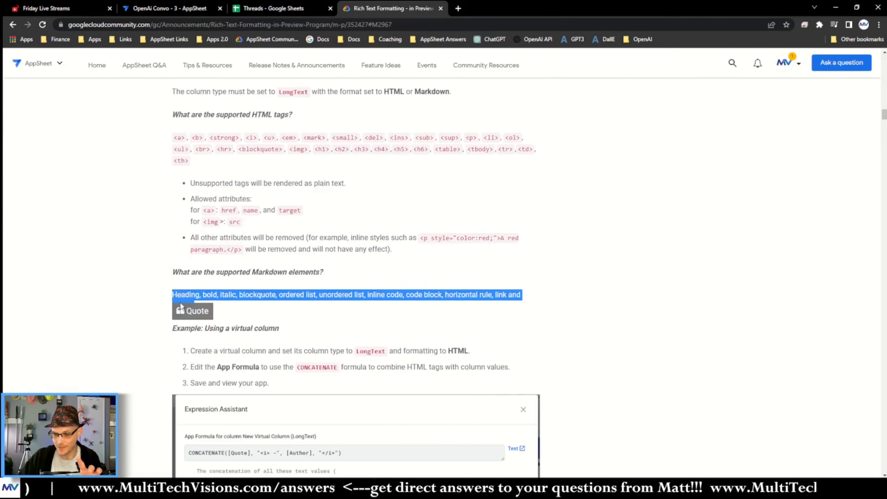
left_click(228, 312)
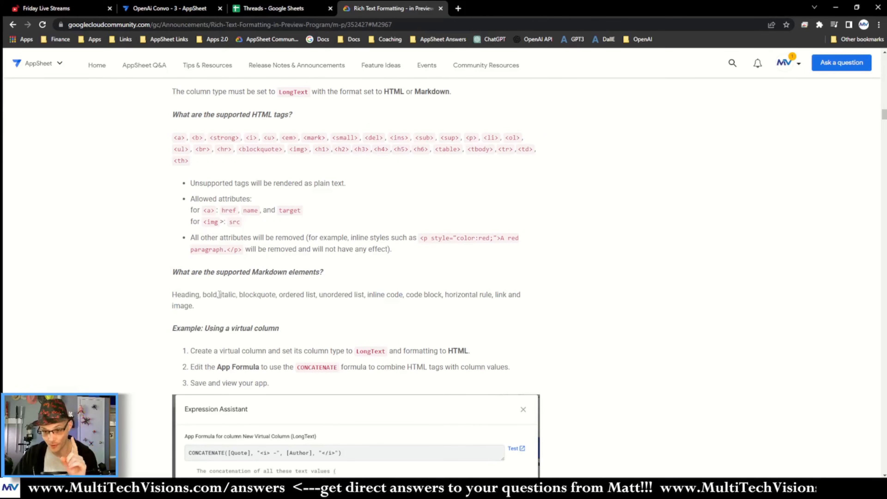
scroll(219, 295, "down", 2)
left_click_drag(173, 202, 205, 217)
key("ctrl+c")
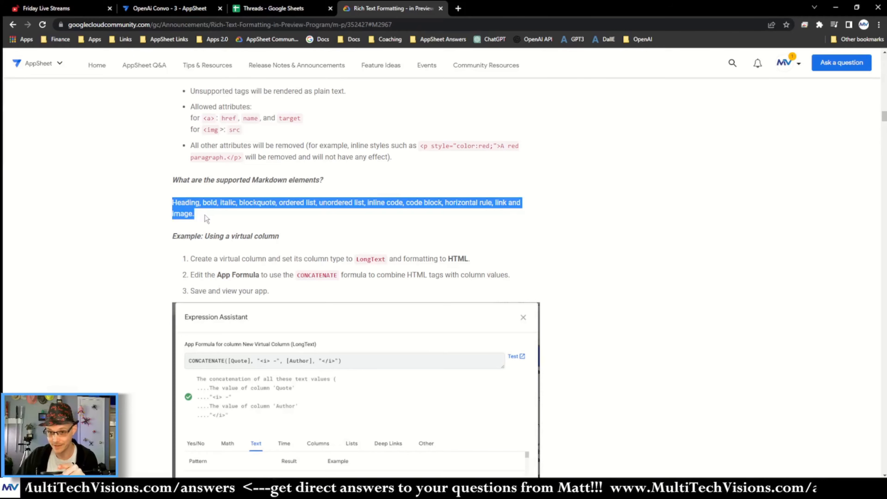
right_click(189, 203)
left_click(205, 215)
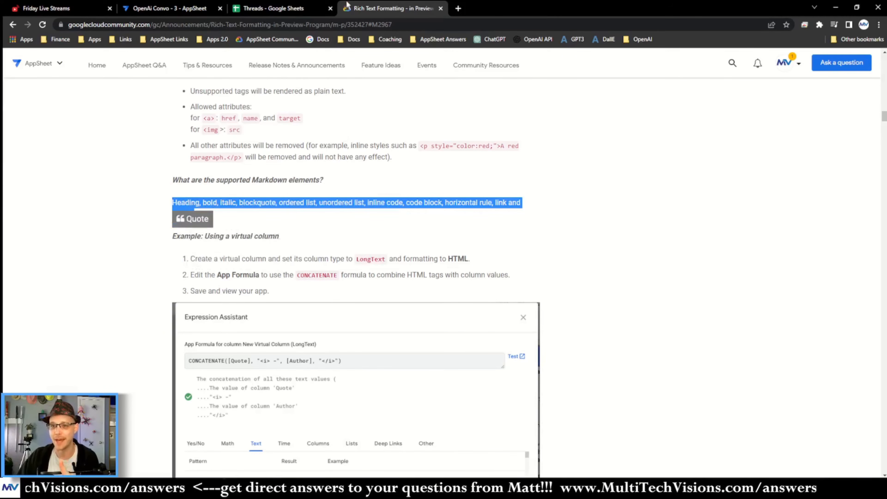
Step: Paste the copied Markdown elements list into the new record's SupInfo_Text field, adding a blank line above it
left_click(160, 8)
left_click(746, 221)
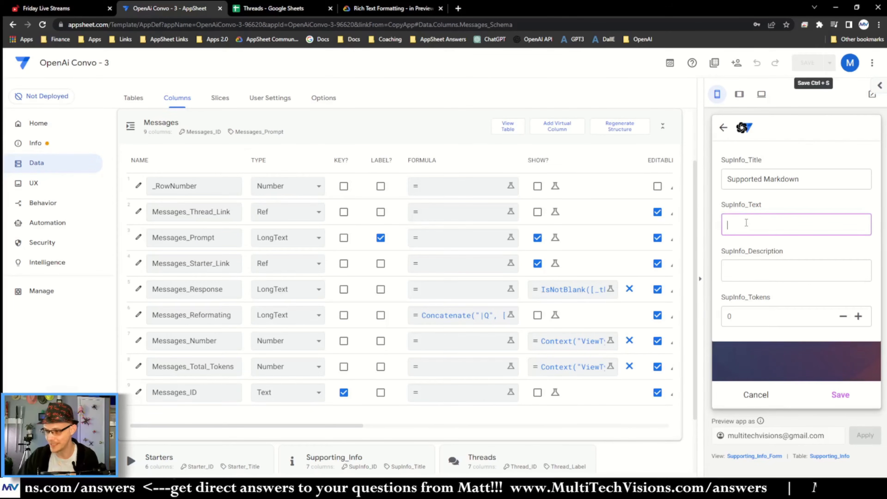
key("ctrl+v")
key("BackSpace")
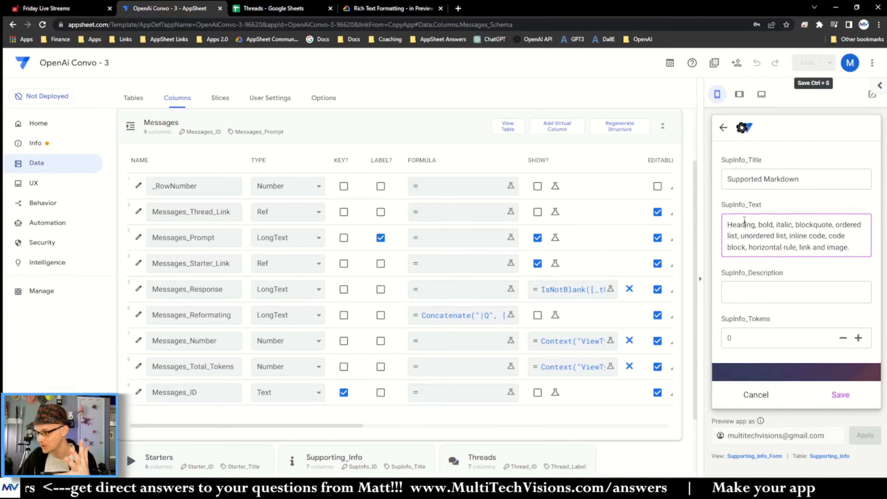
key("Return")
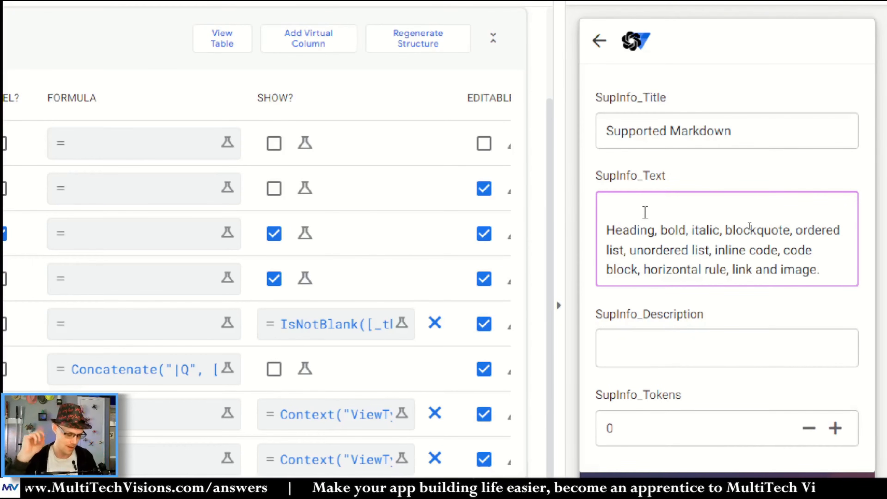
Step: Write "When responding, you may use Markdown to format the text; the following is supported:" above the list and bullet it with a dash
type("WHen")
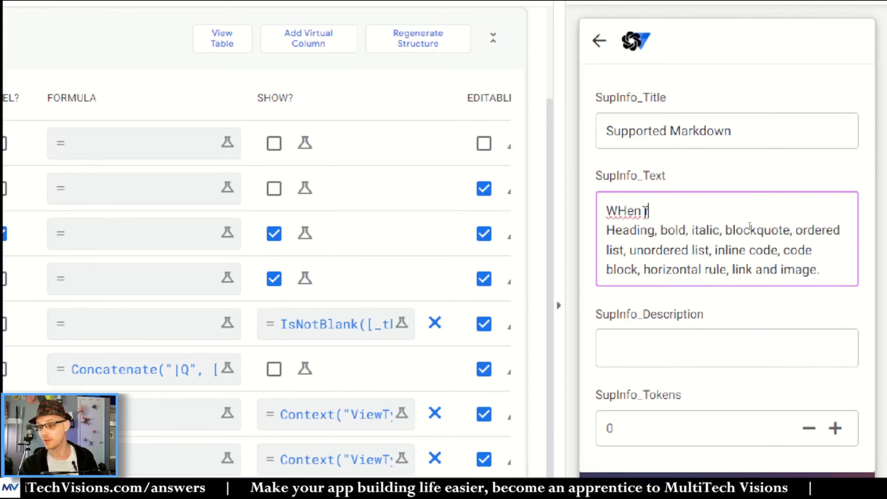
key("BackSpace")
type("hen r")
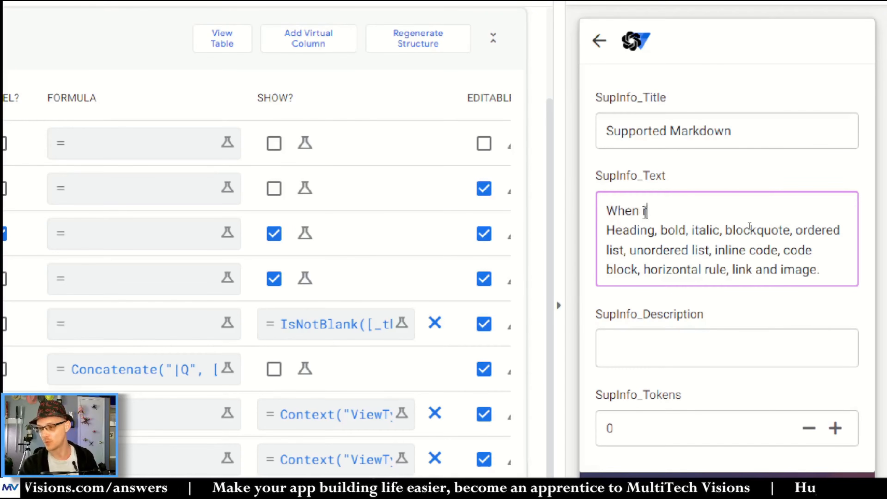
type("esponding, y")
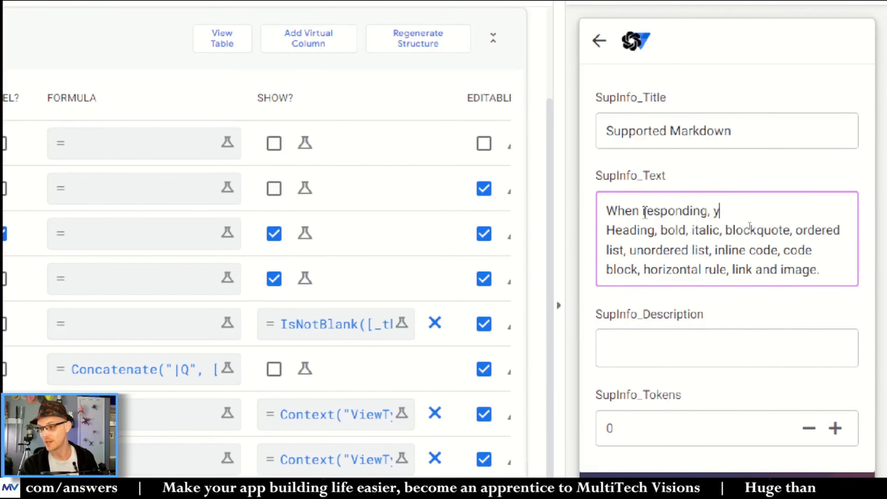
type("ou may use M")
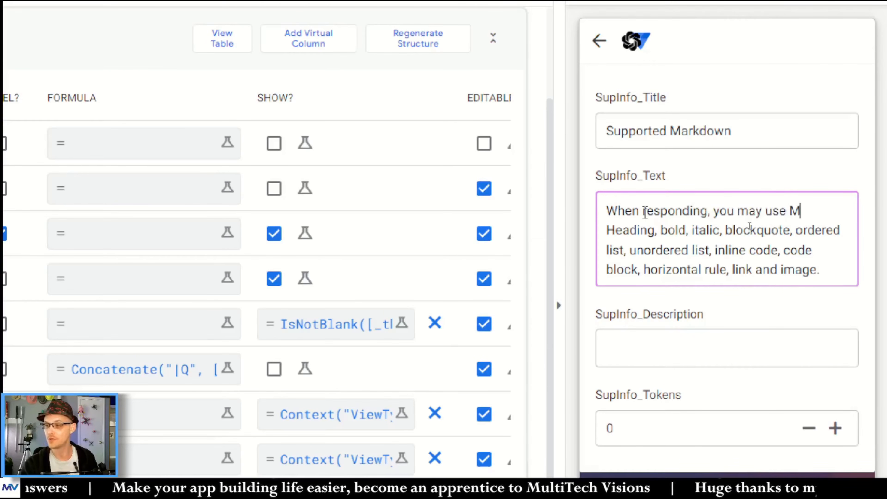
type("arkdown to ")
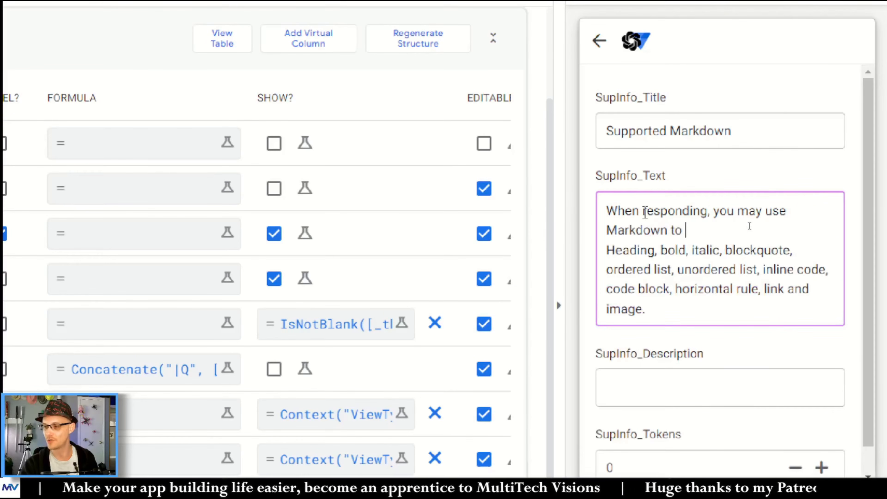
type("format the t")
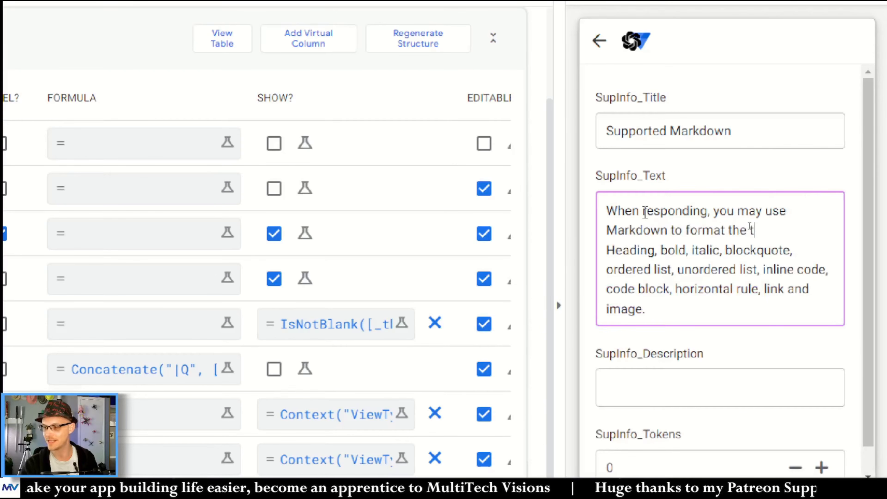
type("ext; the foll")
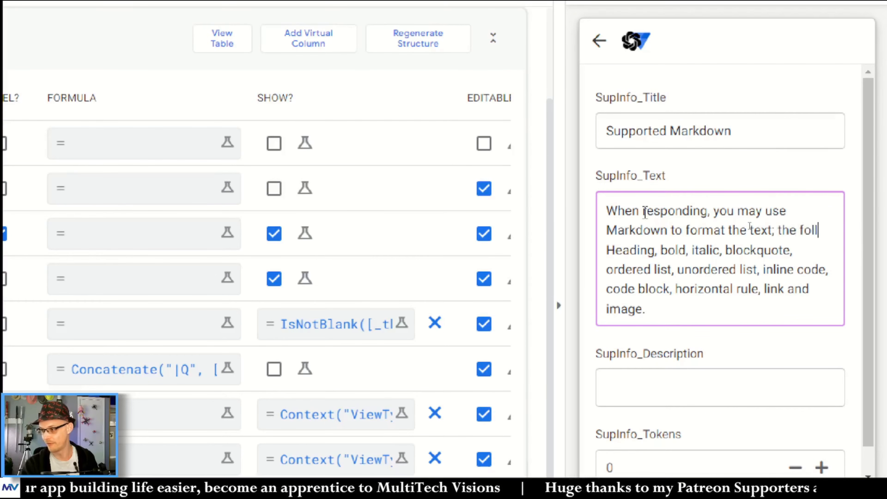
type("owing is supported: ")
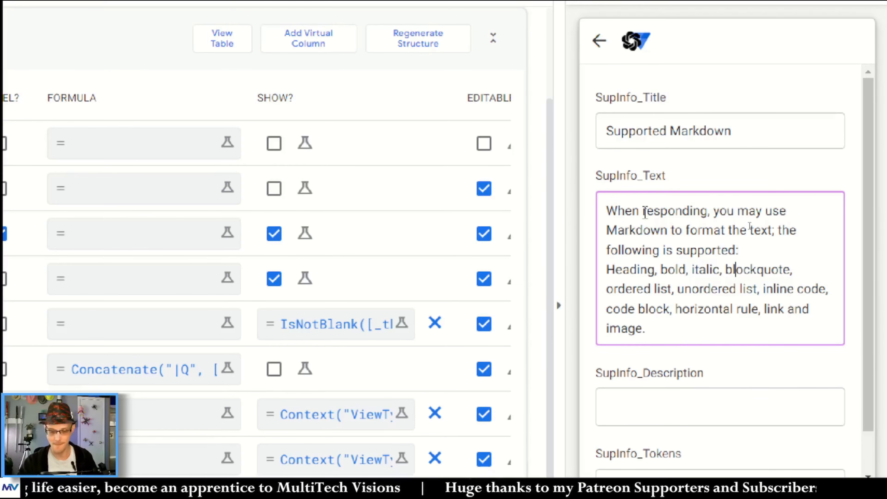
type("-")
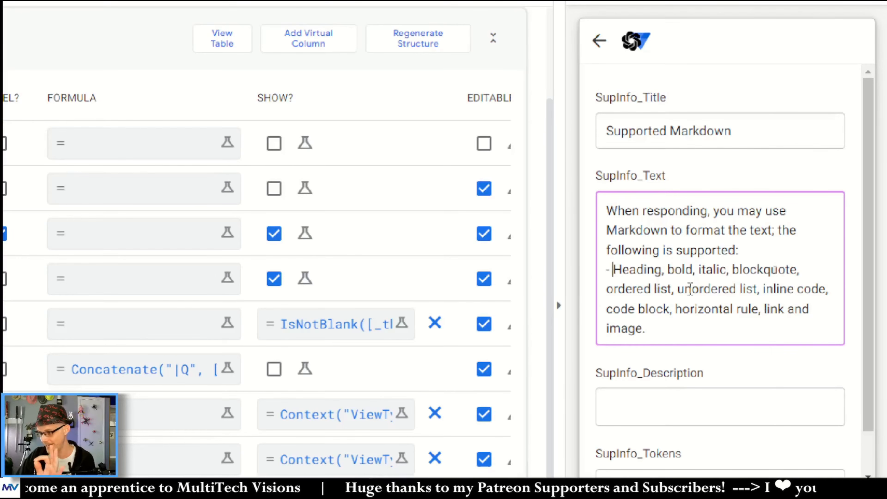
Step: Enter "Suported marked" as the SupInfo_Description and select the whole entry for replacement
left_click(679, 335)
left_click(712, 380)
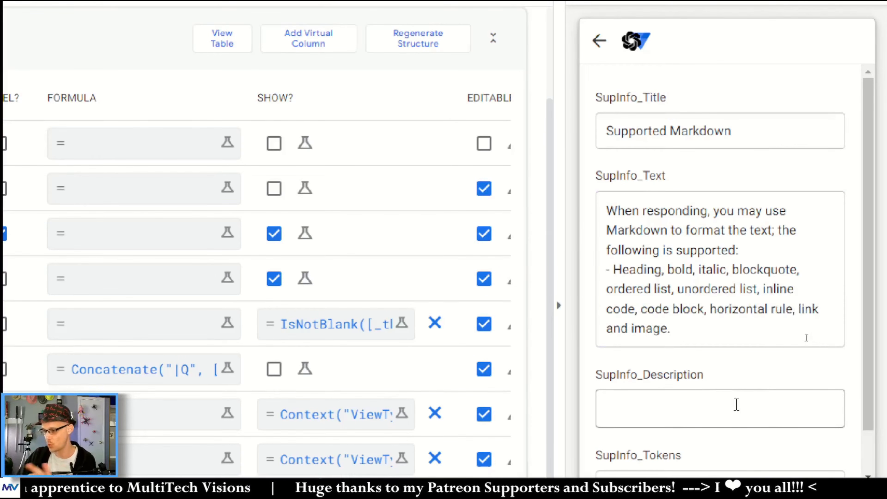
left_click(725, 337)
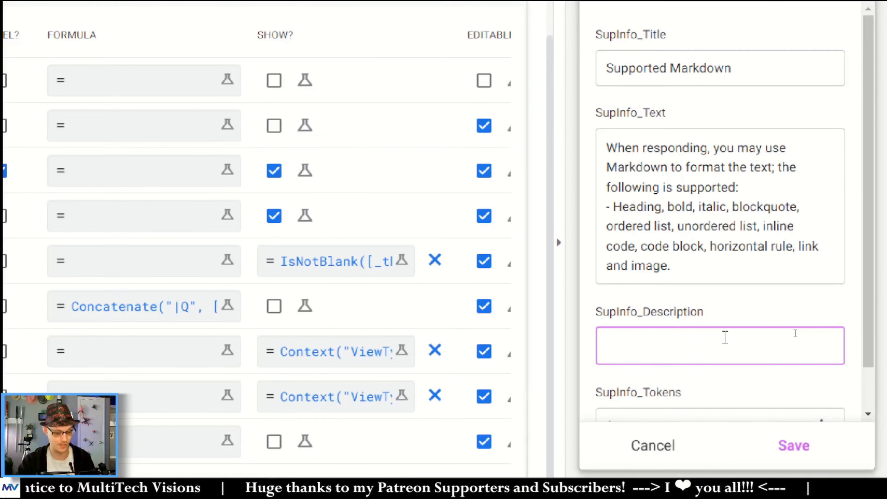
type("Suported ")
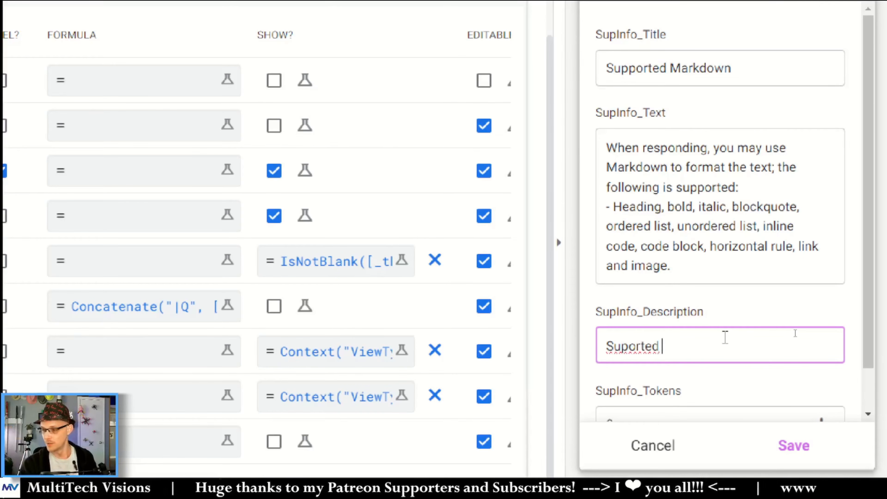
type("marked")
key("ctrl+a")
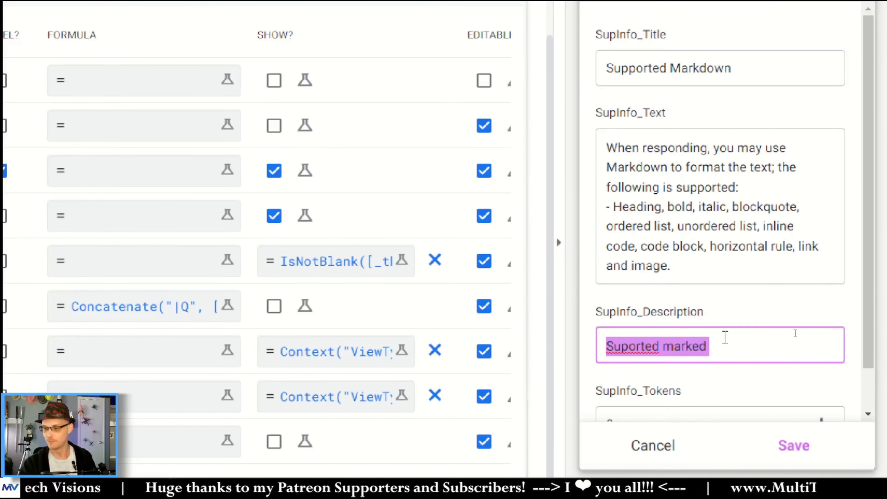